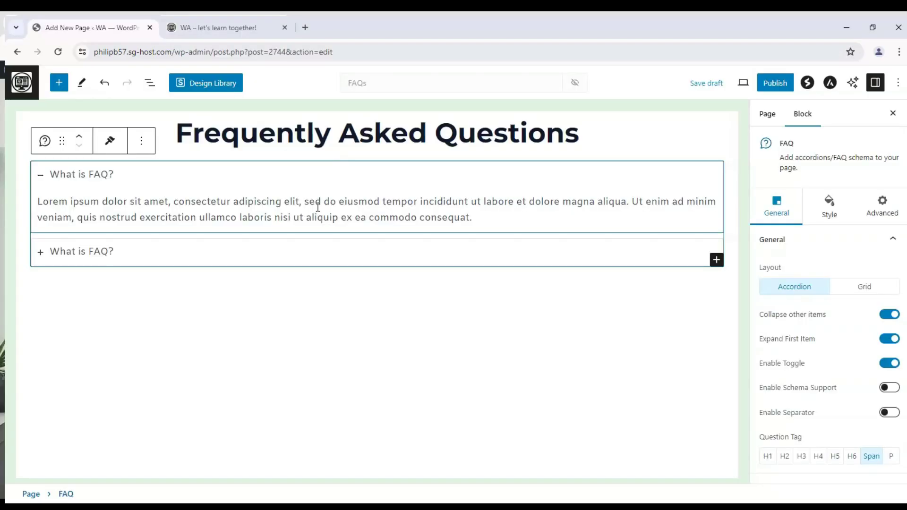
- Expand the second FAQ item and select part of its Lorem ipsum answer text
left_click(41, 255)
left_click(200, 281)
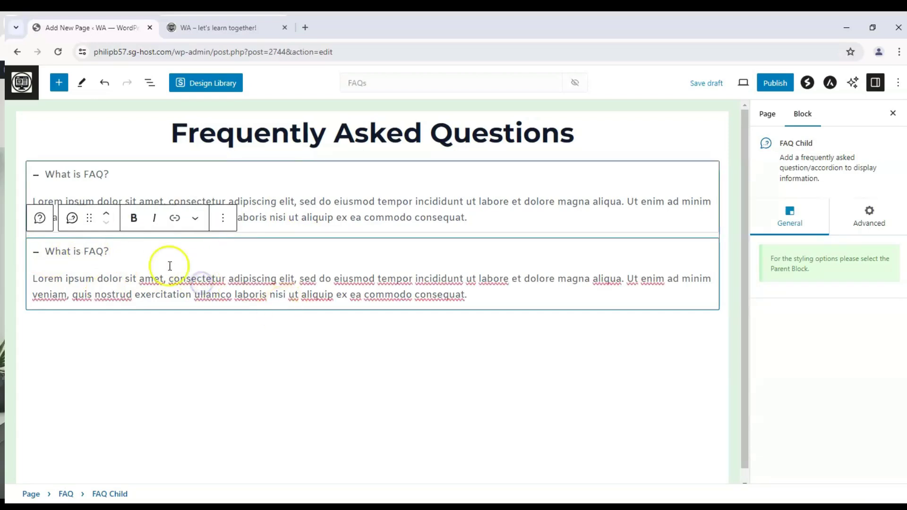
left_click_drag(203, 279, 289, 294)
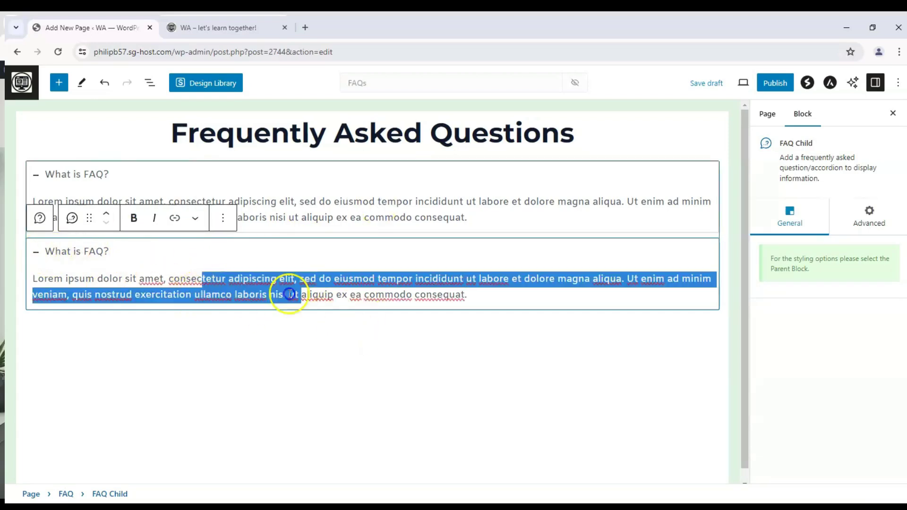
left_click(44, 256)
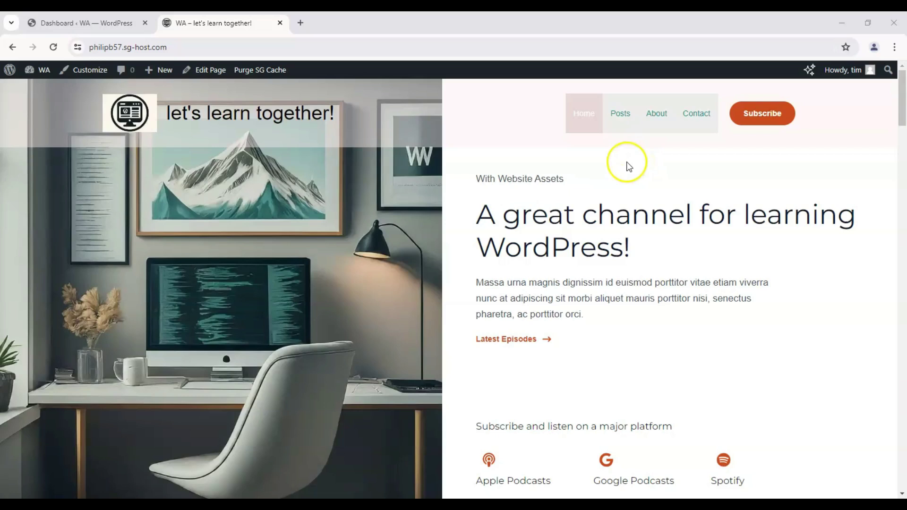
- Switch to the 'Dashboard ‹ WA — WordPress' browser tab
left_click(90, 23)
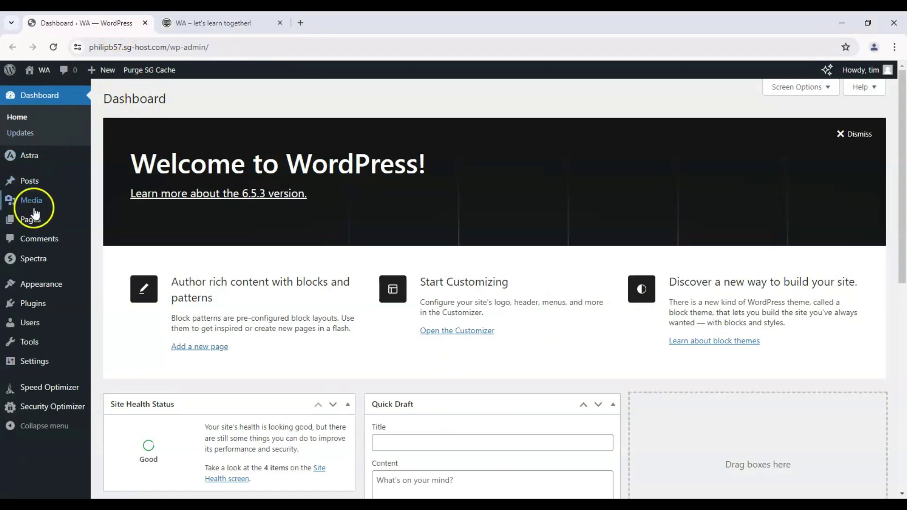
- Create a new page from Pages > Add New Page and title it FAQs
mouse_move(36, 222)
left_click(112, 238)
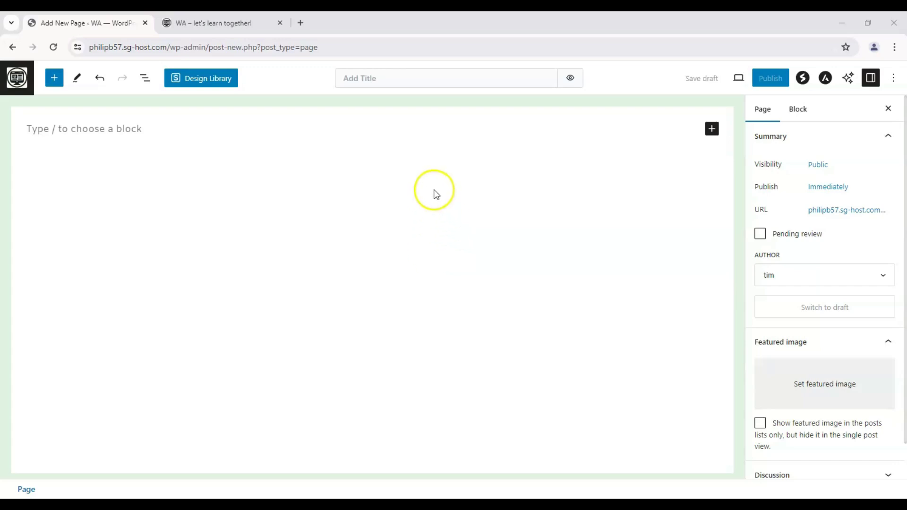
left_click(417, 79)
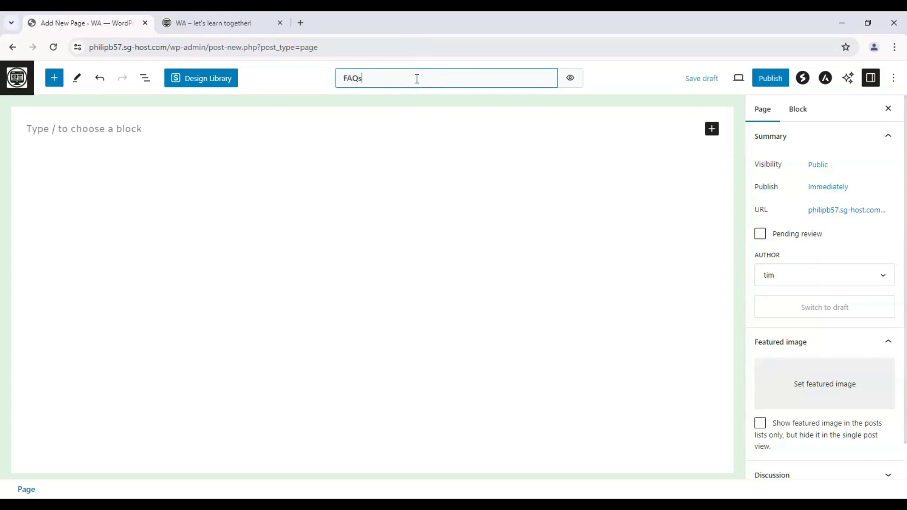
- Add an H1 heading block reading 'Frequently Asked Questions' to the page body
left_click(571, 80)
left_click(701, 127)
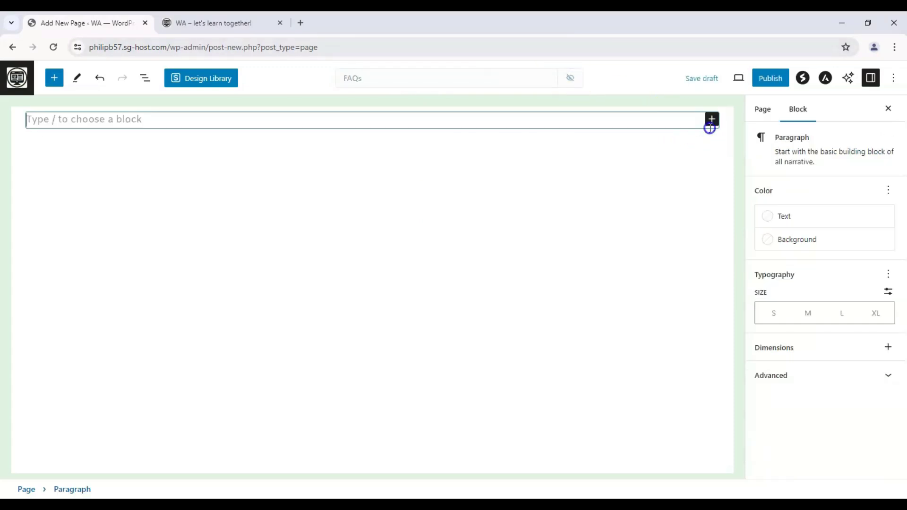
left_click(710, 120)
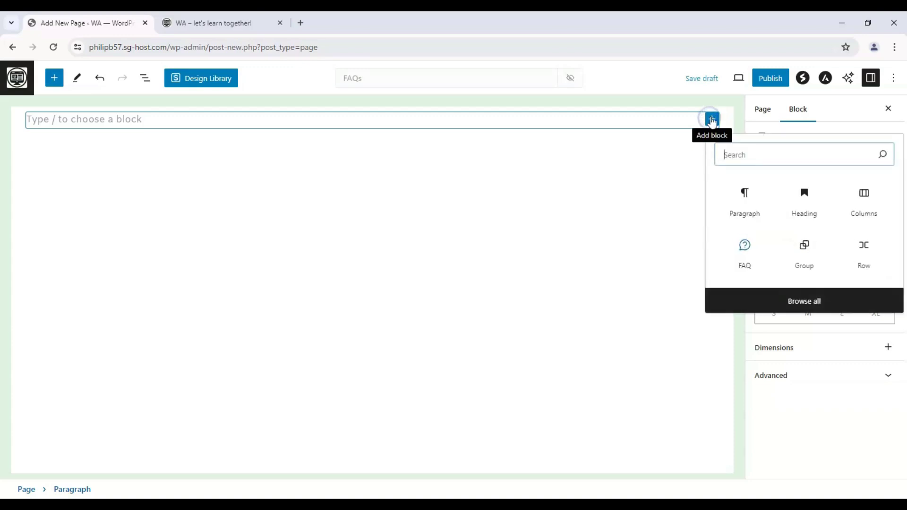
left_click(824, 201)
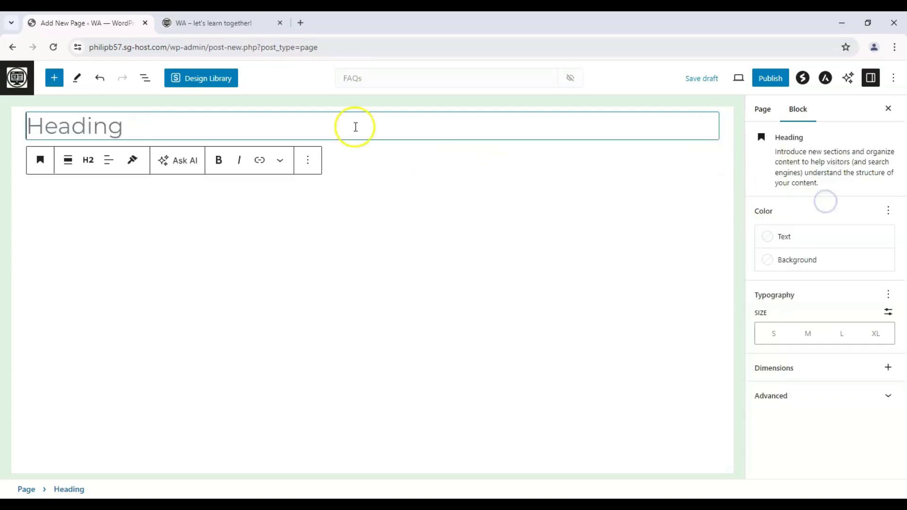
left_click(88, 160)
left_click(97, 196)
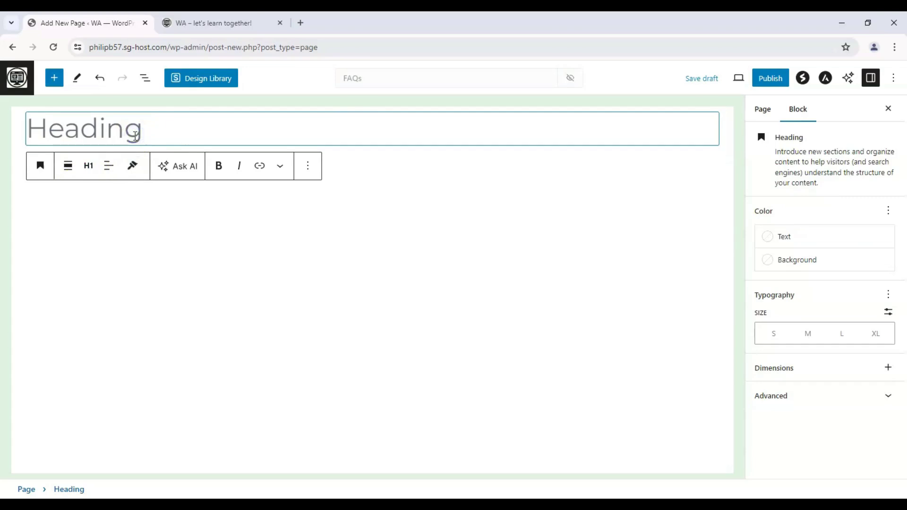
type("Frequently Asked")
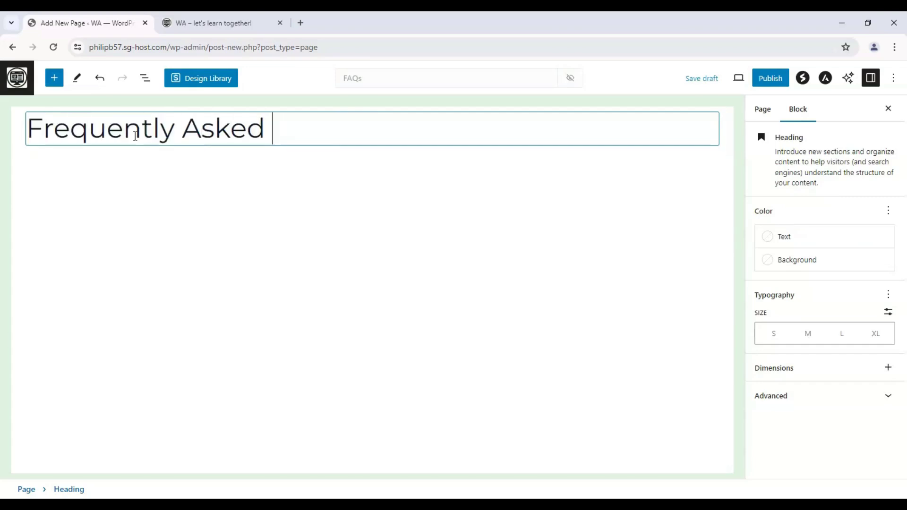
type(" Questions")
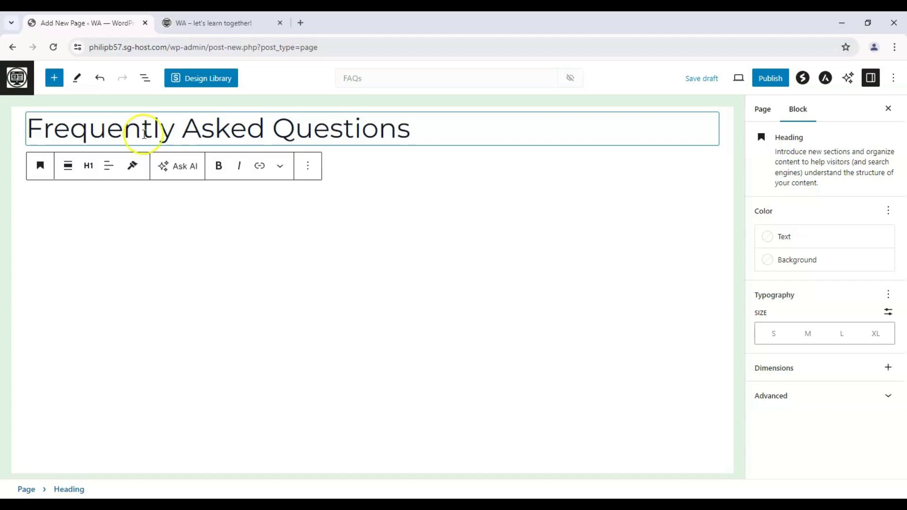
- Make the whole heading bold and centre-aligned, without italics
triple_click(470, 128)
left_click(209, 166)
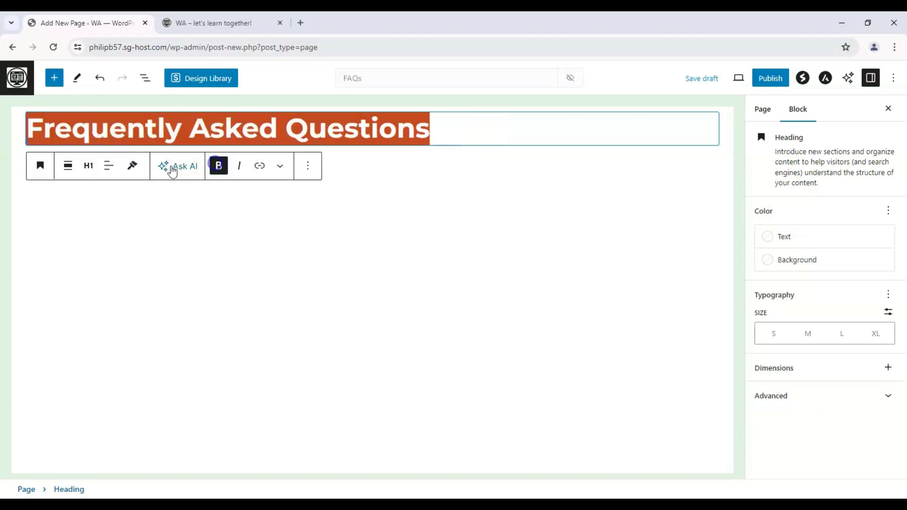
left_click(239, 167)
left_click(239, 167)
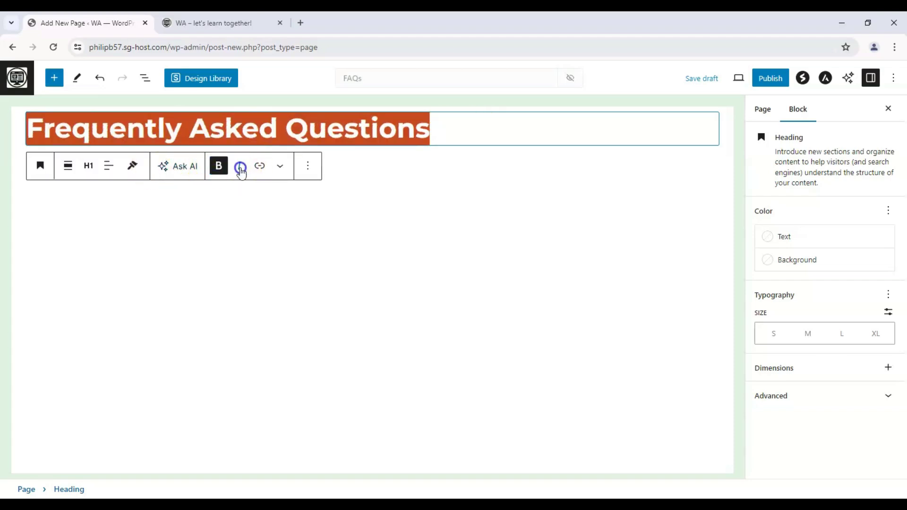
left_click(105, 167)
left_click(137, 223)
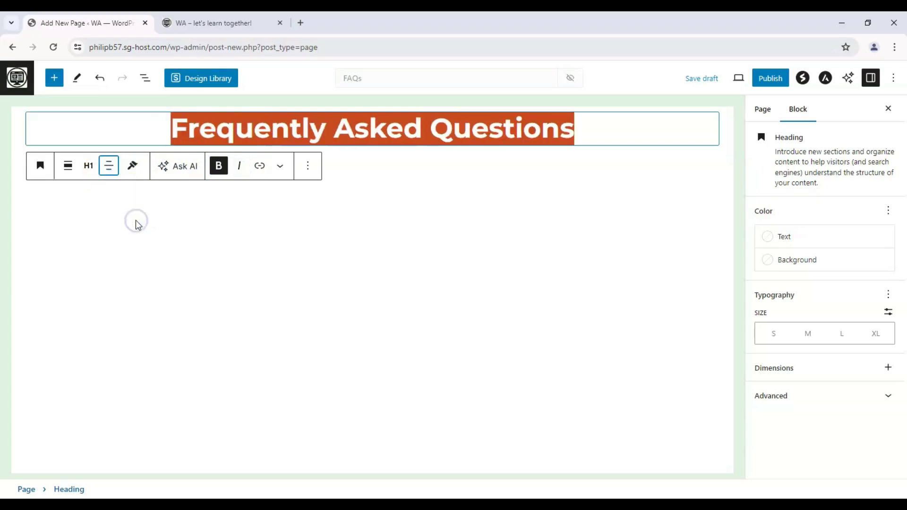
left_click(389, 227)
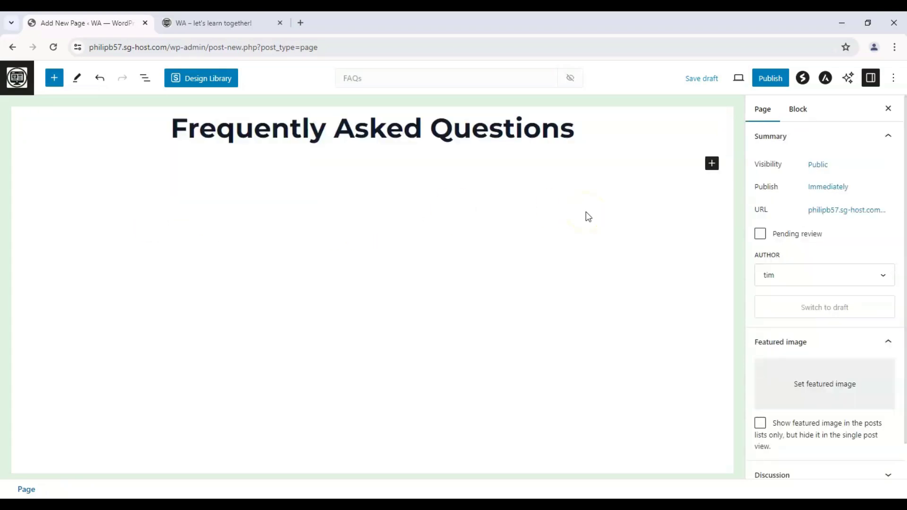
left_click(711, 166)
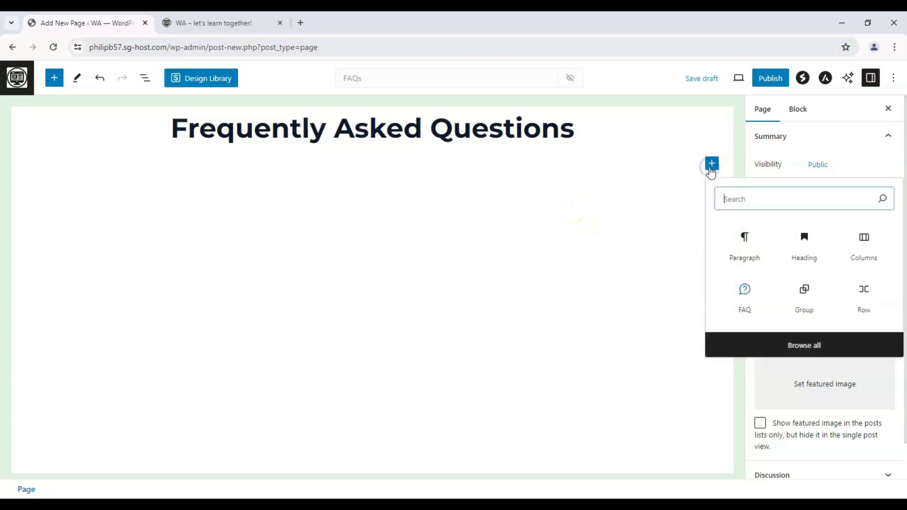
type("list")
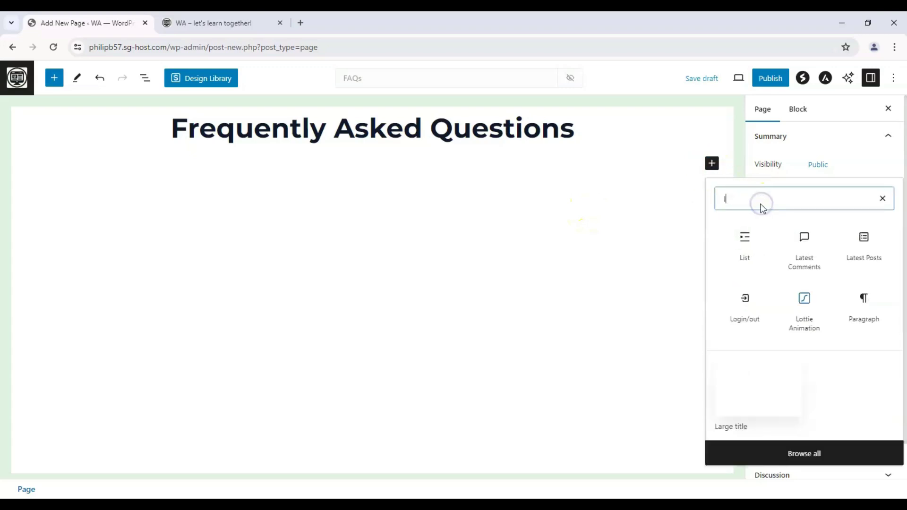
left_click(550, 239)
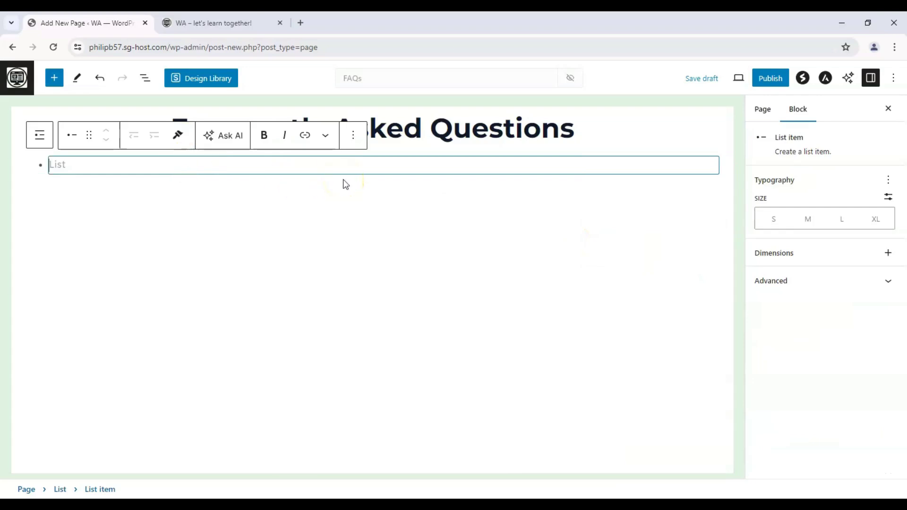
type("What is wordpress?")
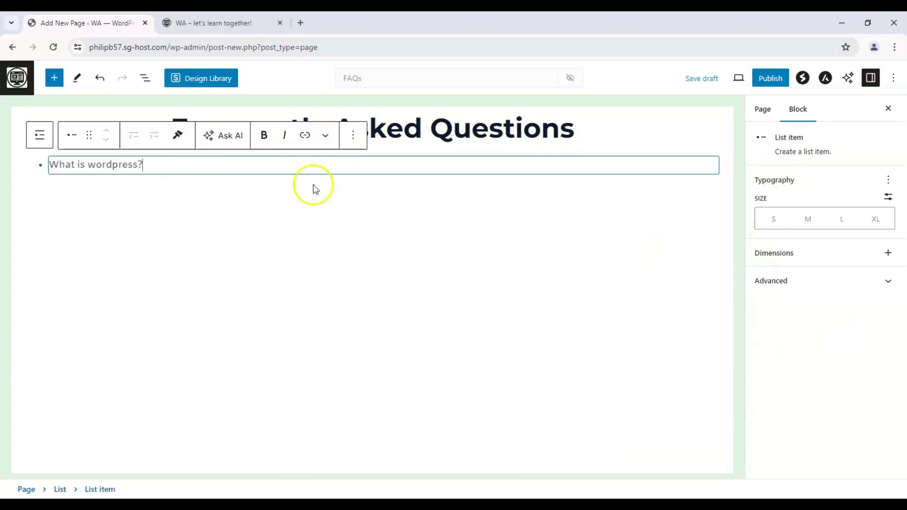
left_click(508, 204)
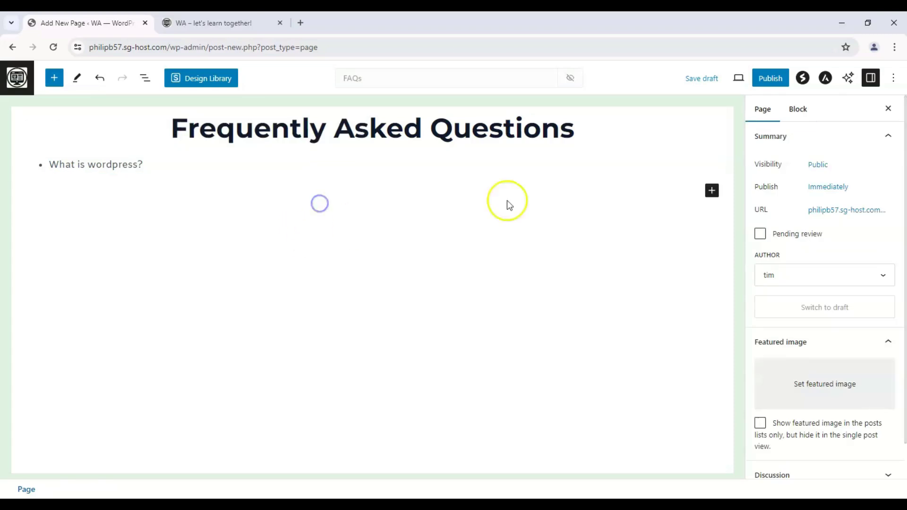
left_click(712, 190)
left_click(755, 298)
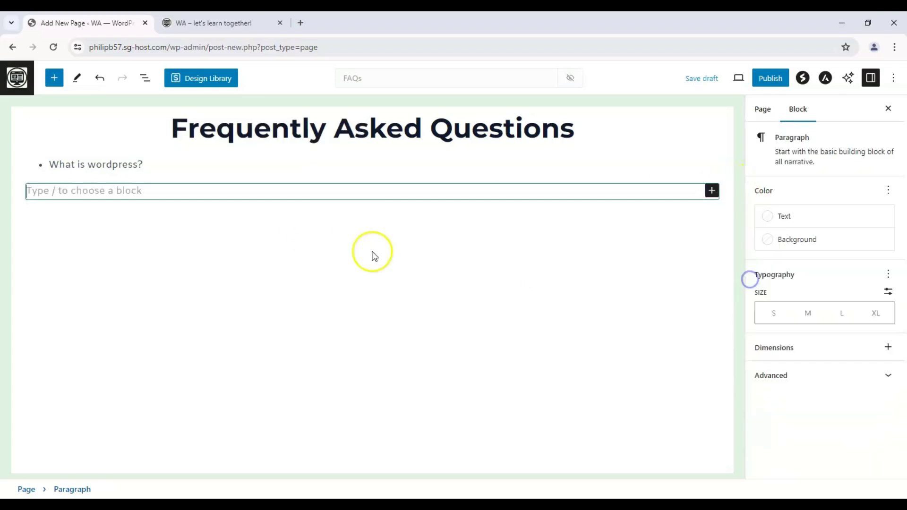
type("sdgfsdfgsdfgg")
left_click(333, 252)
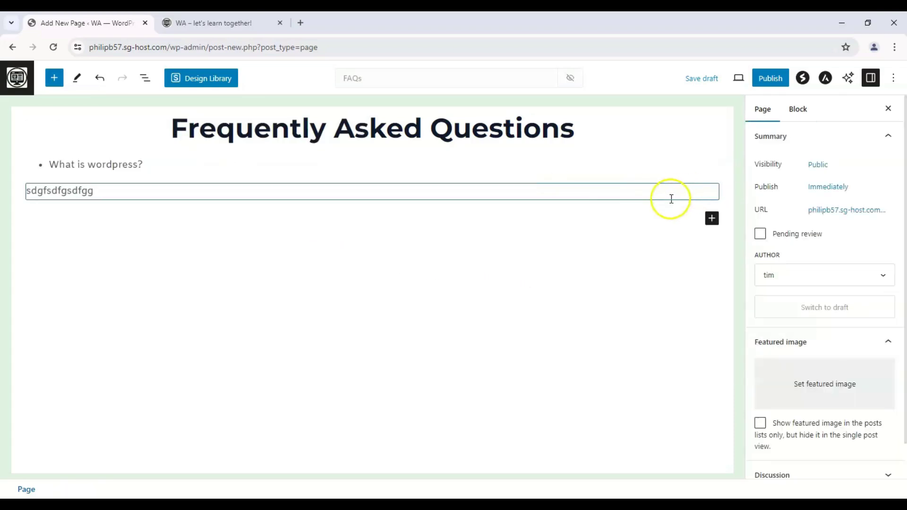
left_click(672, 198)
left_click(301, 162)
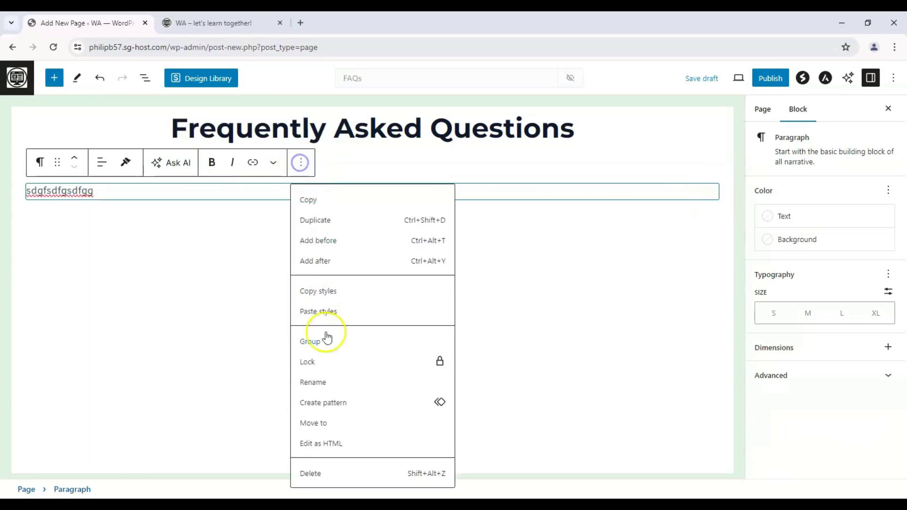
left_click(328, 473)
left_click(198, 136)
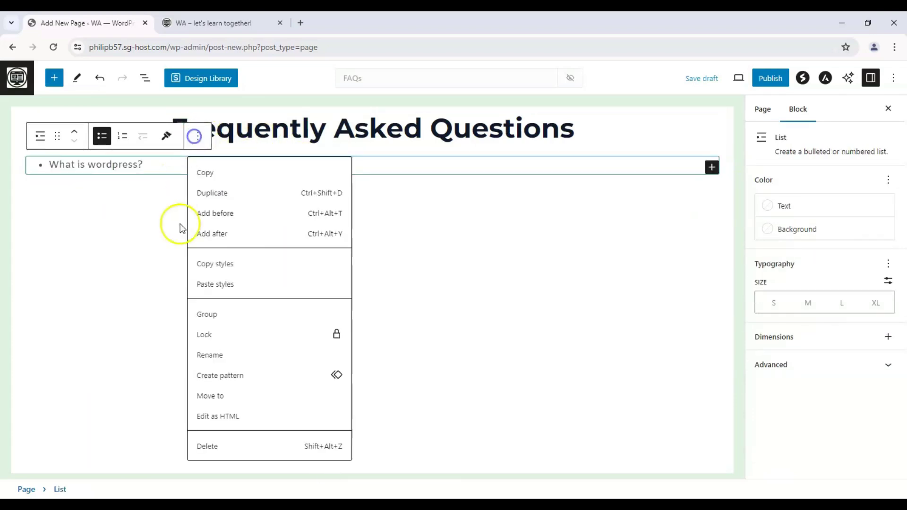
left_click(231, 444)
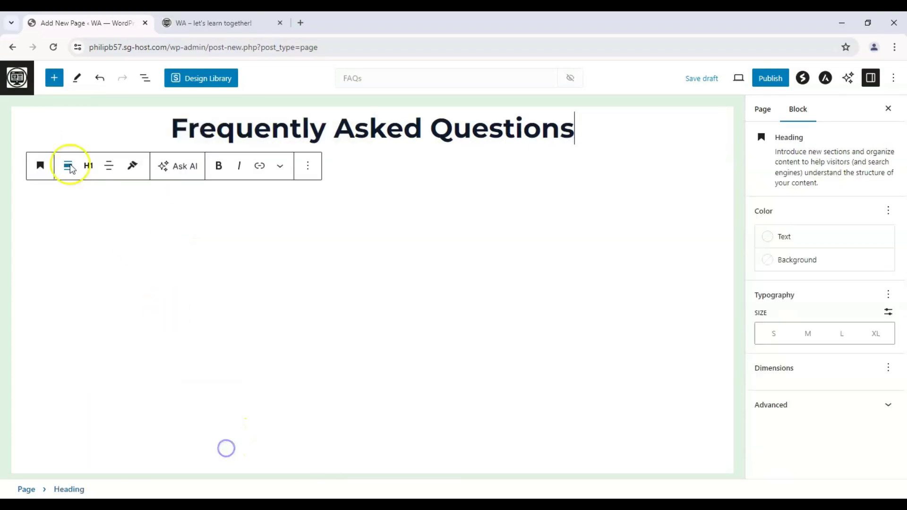
- Drag a Spectra FAQ block below the heading and expand its second 'What is FAQ?' item
left_click(62, 79)
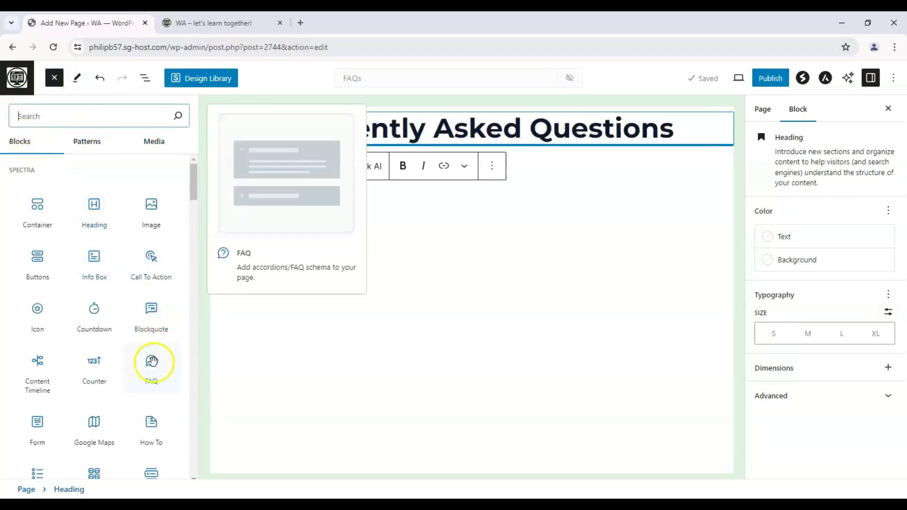
left_click_drag(152, 362, 313, 203)
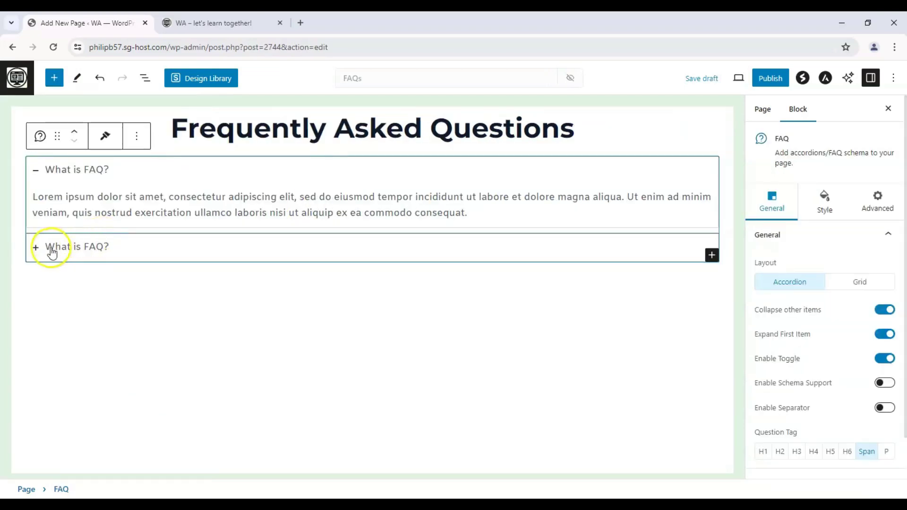
left_click(36, 249)
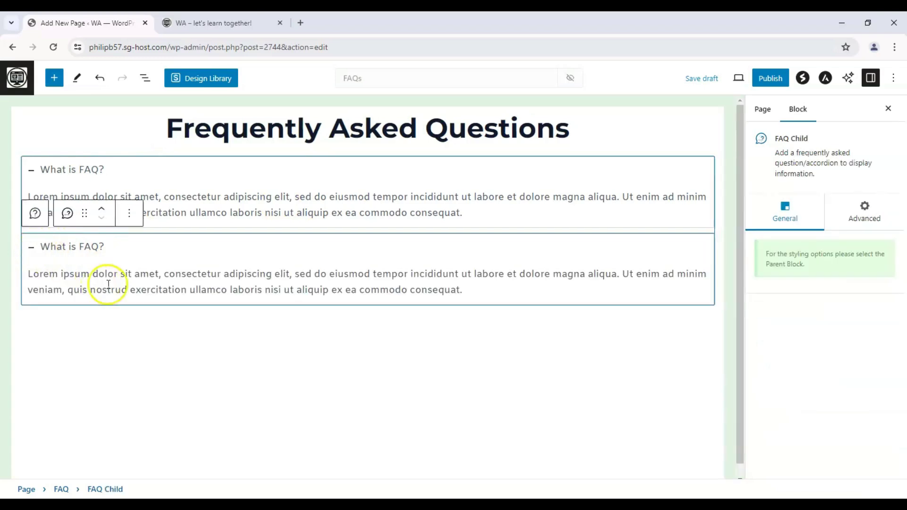
left_click(197, 276)
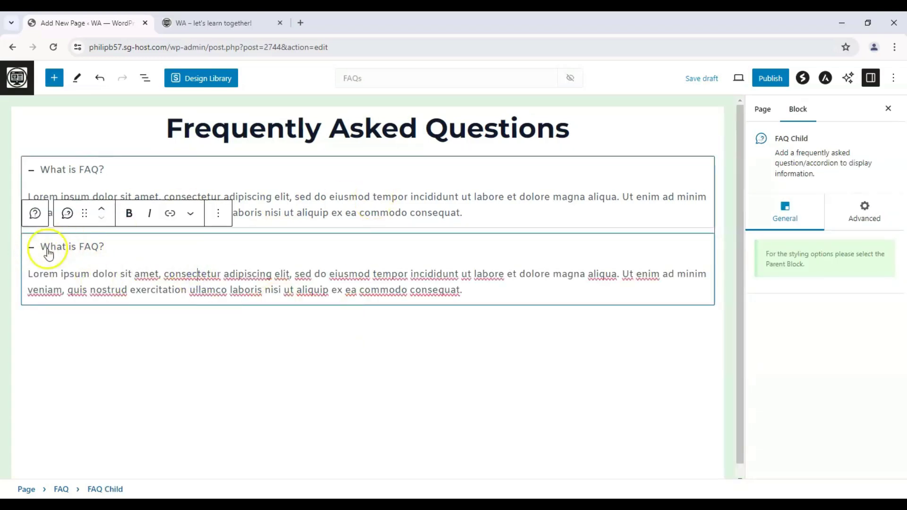
left_click_drag(197, 275, 296, 290)
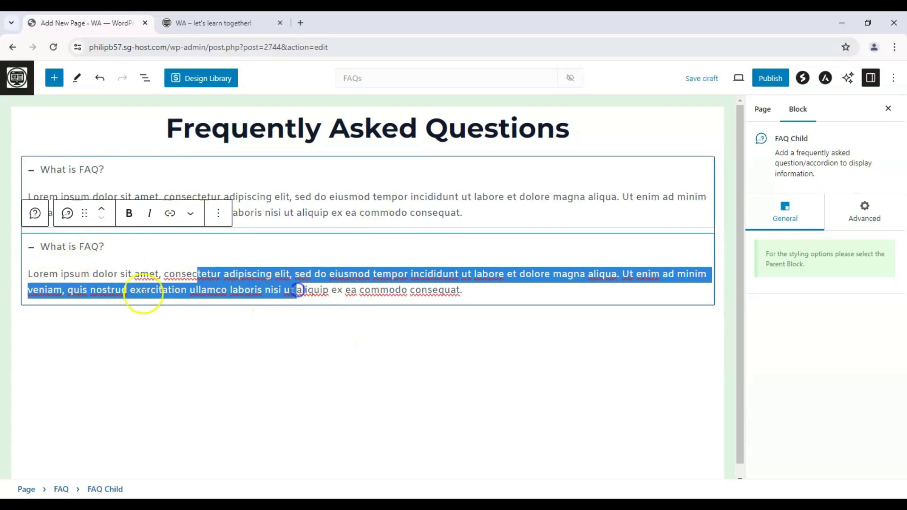
left_click(31, 259)
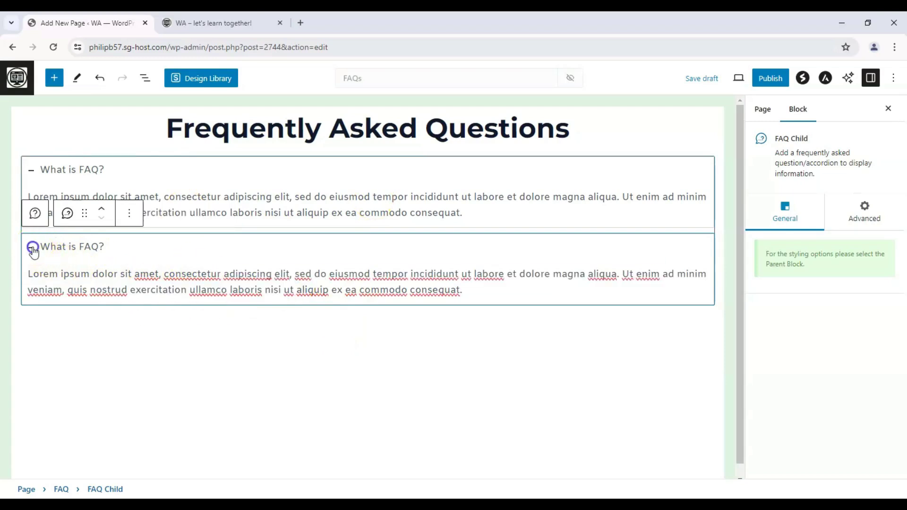
- Collapse the second FAQ item and make the first answer bold, italic and strikethrough
left_click(86, 336)
left_click(30, 248)
left_click(94, 167)
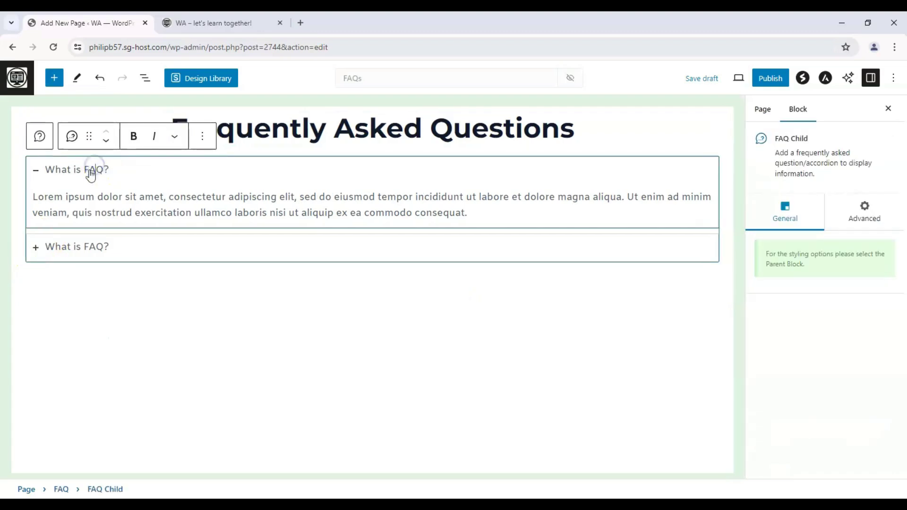
left_click_drag(110, 197, 454, 214)
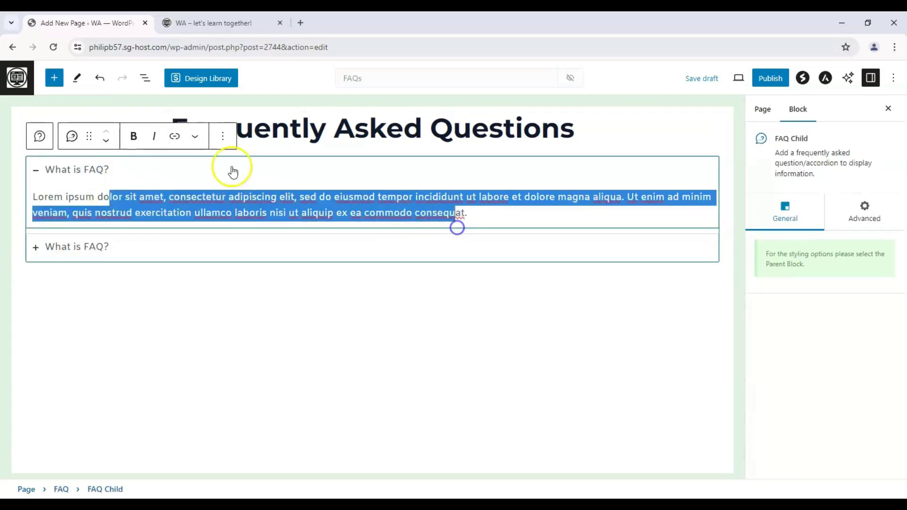
left_click(134, 137)
left_click(154, 138)
left_click(196, 138)
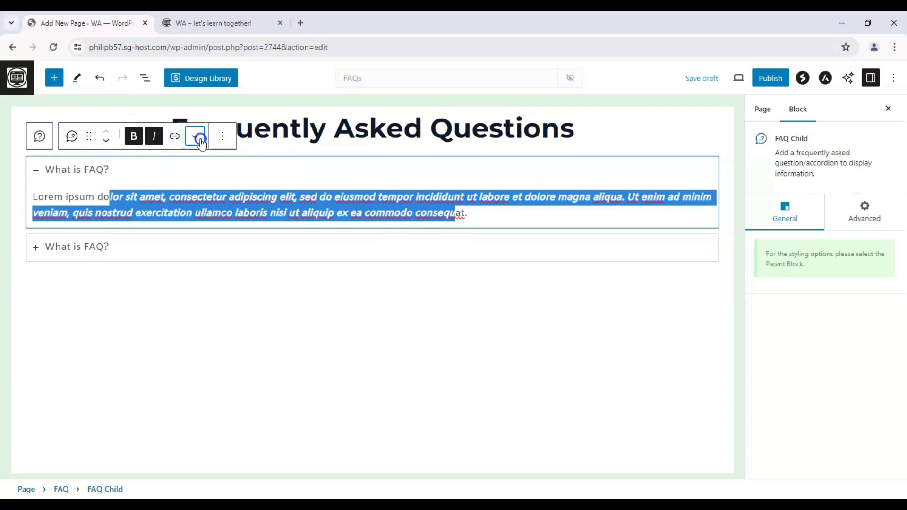
left_click(203, 171)
- Remove the strikethrough, italic and bold from the first answer text
left_click(174, 137)
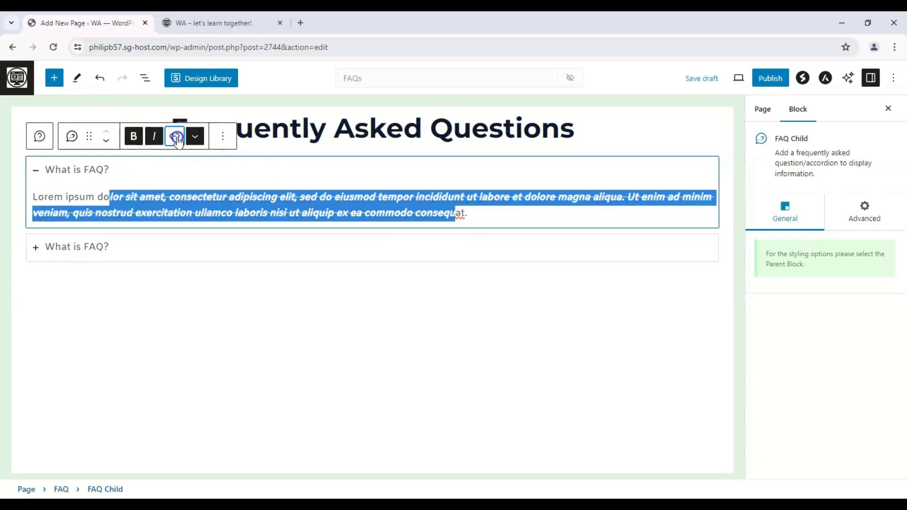
left_click(194, 137)
left_click(194, 138)
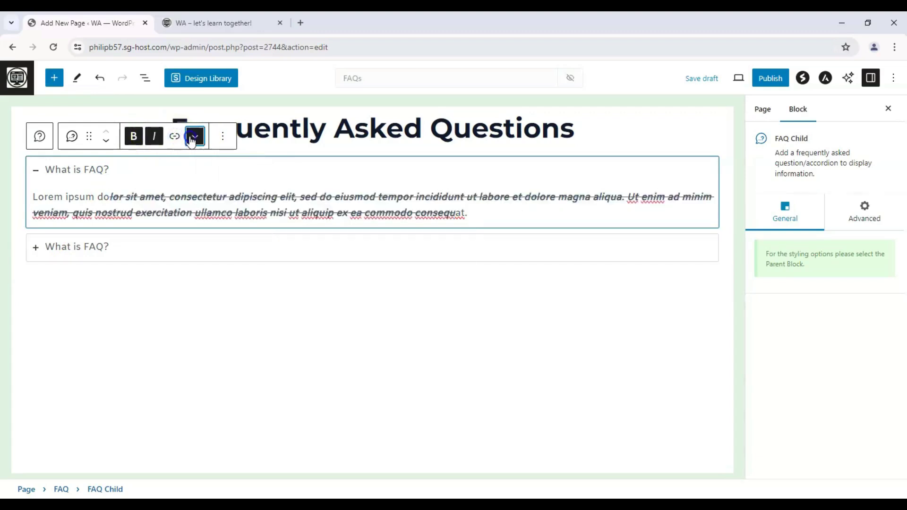
left_click(194, 137)
left_click(207, 165)
left_click(156, 137)
left_click(134, 138)
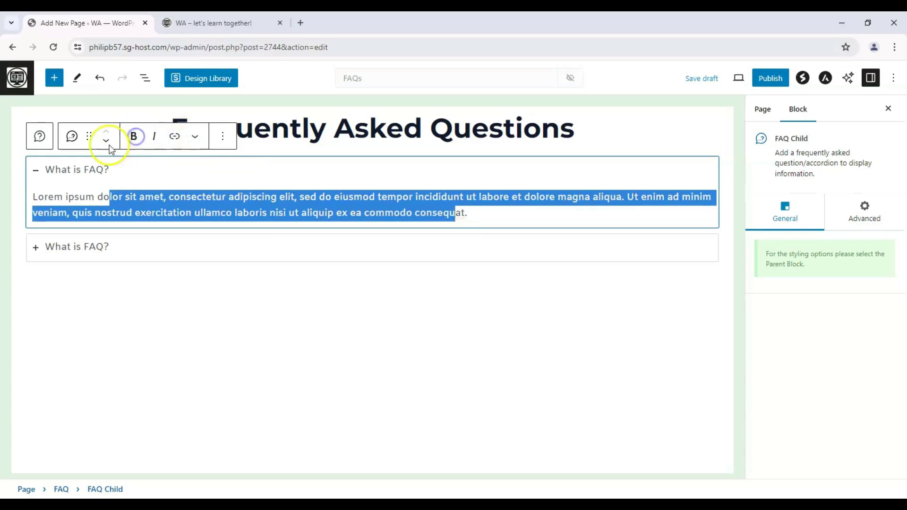
left_click(85, 177)
- Change the first question to 'What is WordPress?' and italicise 'consectetur' in its answer
left_click_drag(109, 170, 74, 174)
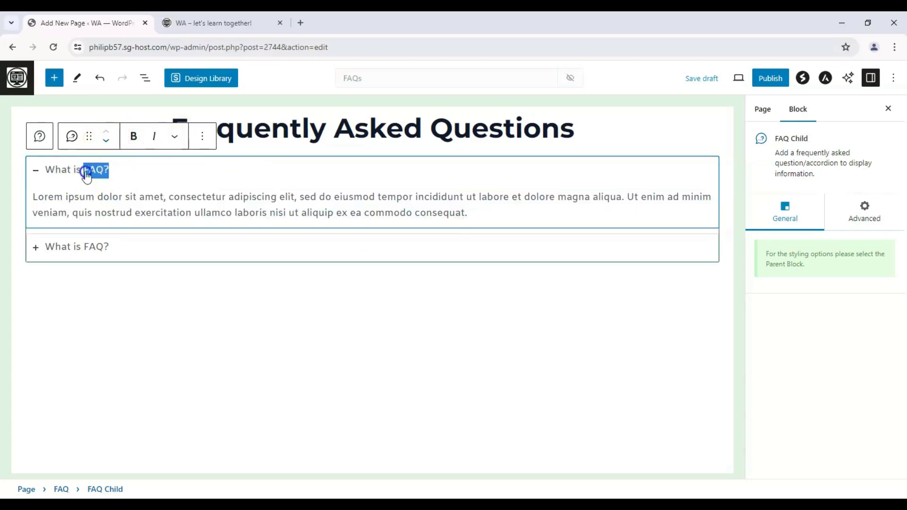
type("WordPress")
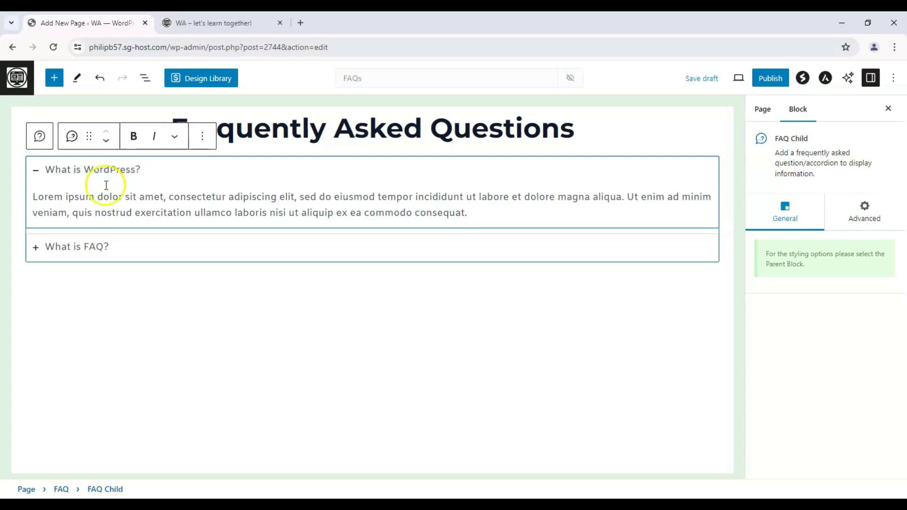
left_click(102, 197)
type("asdfasdf")
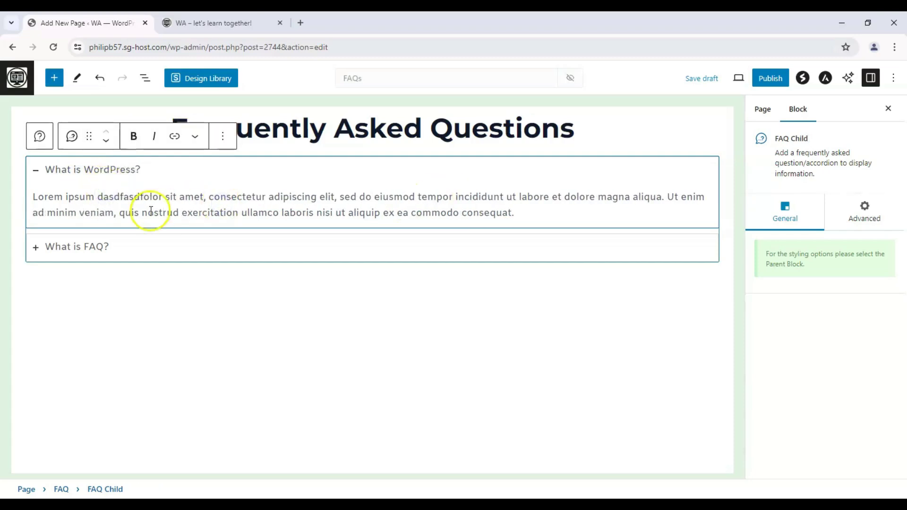
left_click_drag(209, 197, 267, 199)
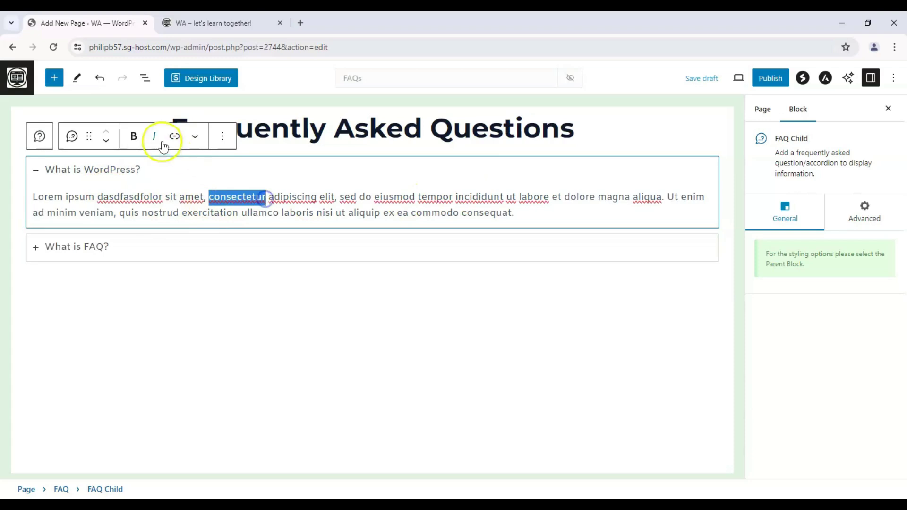
left_click(154, 136)
left_click(546, 195)
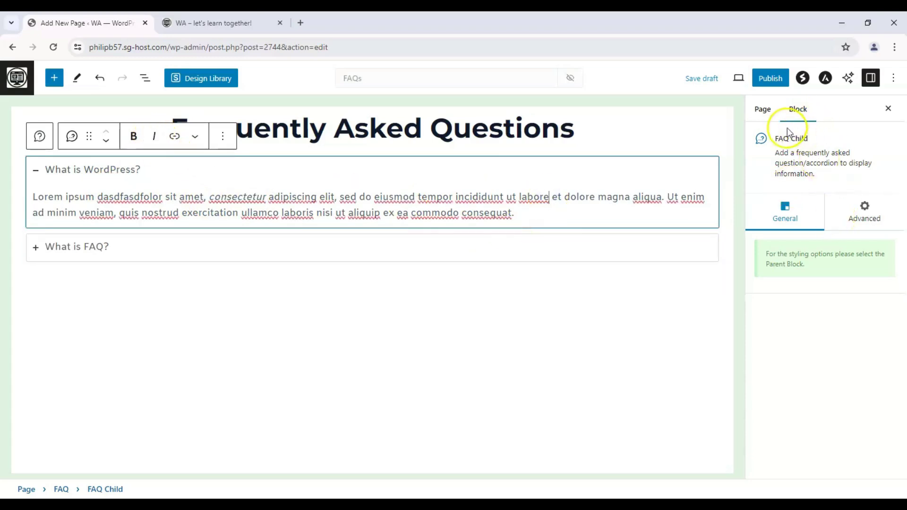
- In the first FAQ item's Advanced tab, set the Animations effect to Fade
left_click(867, 219)
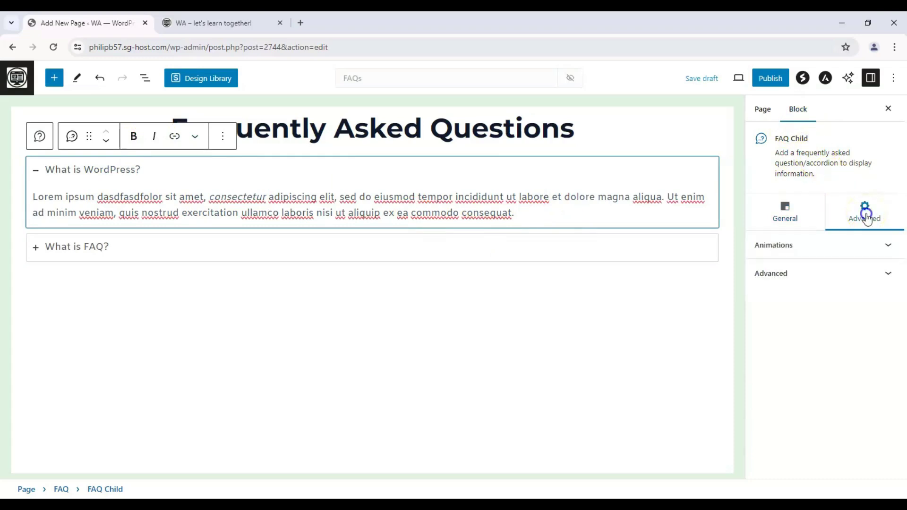
left_click(889, 273)
scroll(897, 294, "up", 1)
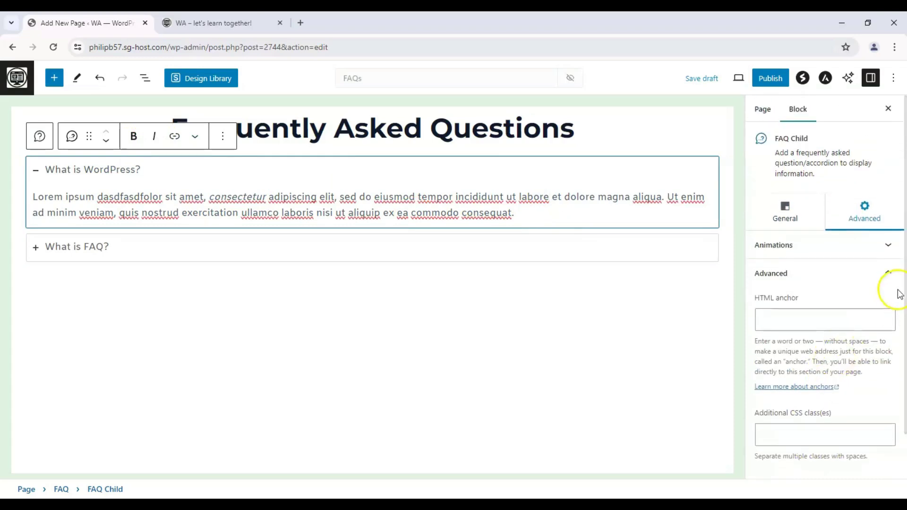
left_click(887, 274)
left_click(898, 260)
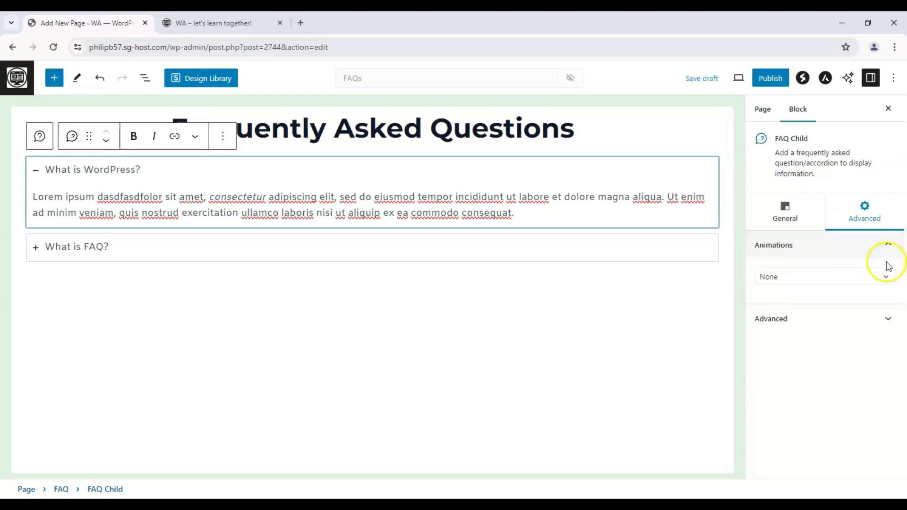
left_click(888, 275)
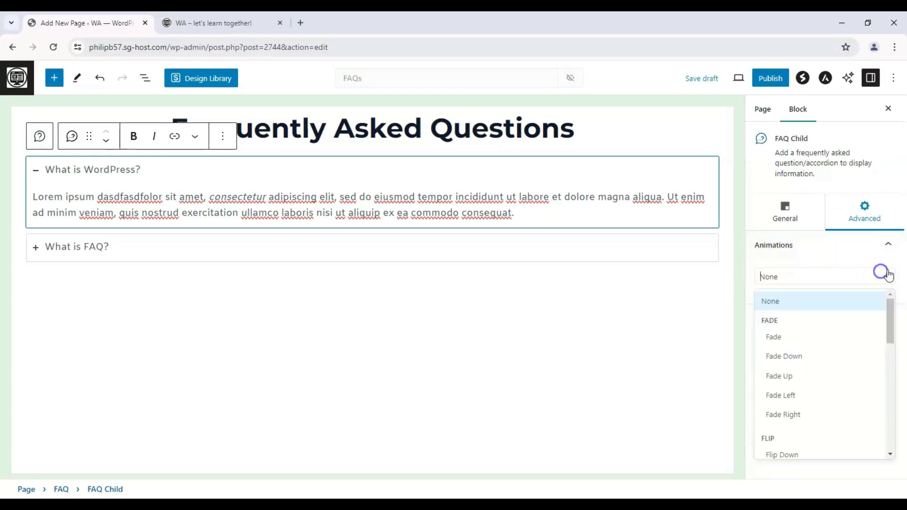
left_click(811, 341)
- Switch the animation to Flip Left, then to Slide Right
left_click(856, 270)
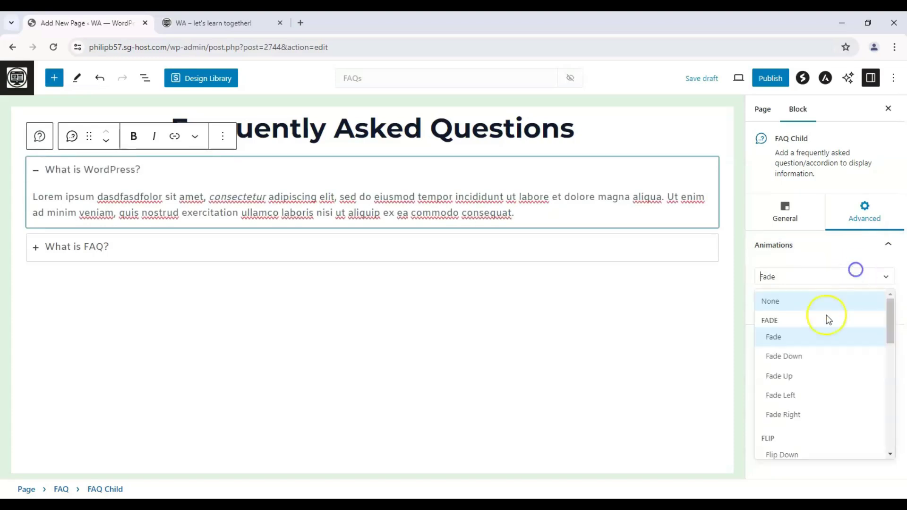
scroll(798, 363, "down", 3)
left_click(804, 332)
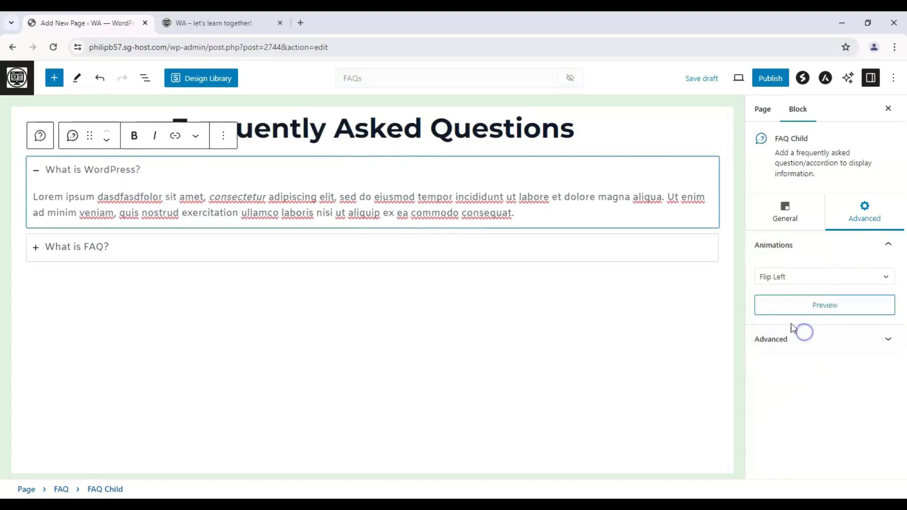
left_click(829, 276)
scroll(805, 349, "down", 5)
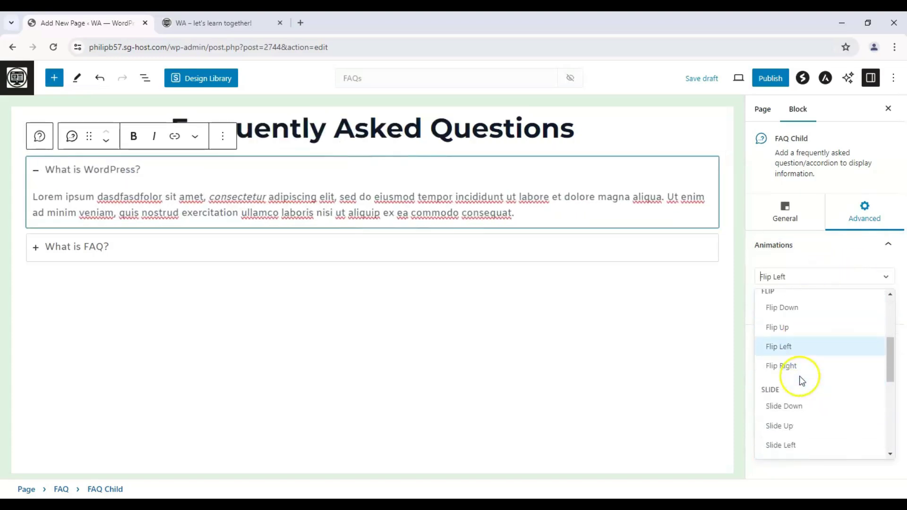
left_click(799, 385)
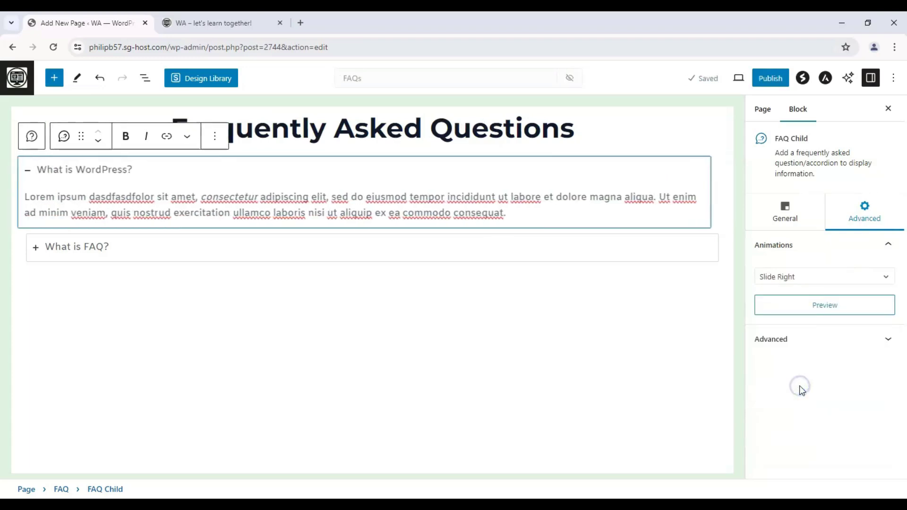
- Change the animation to Zoom-In Down, then finally to Slide Left
left_click(822, 274)
scroll(801, 392, "down", 5)
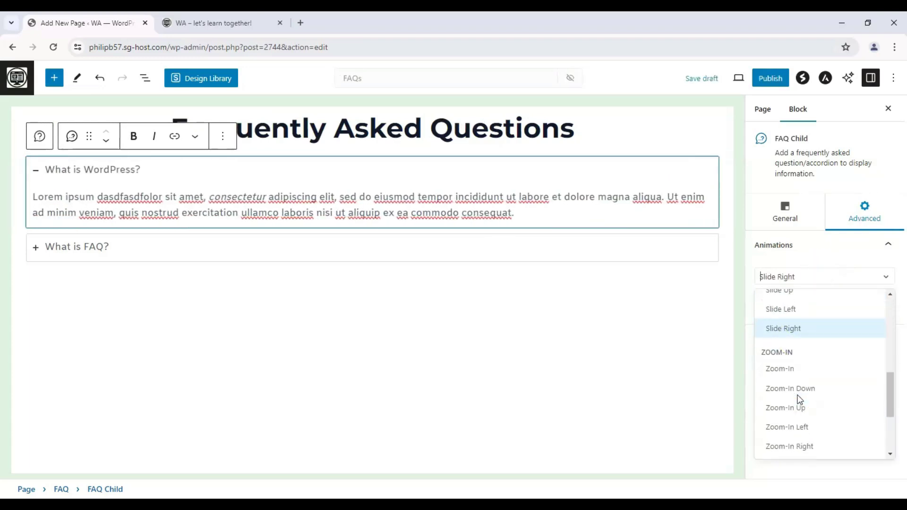
left_click(800, 389)
left_click(804, 284)
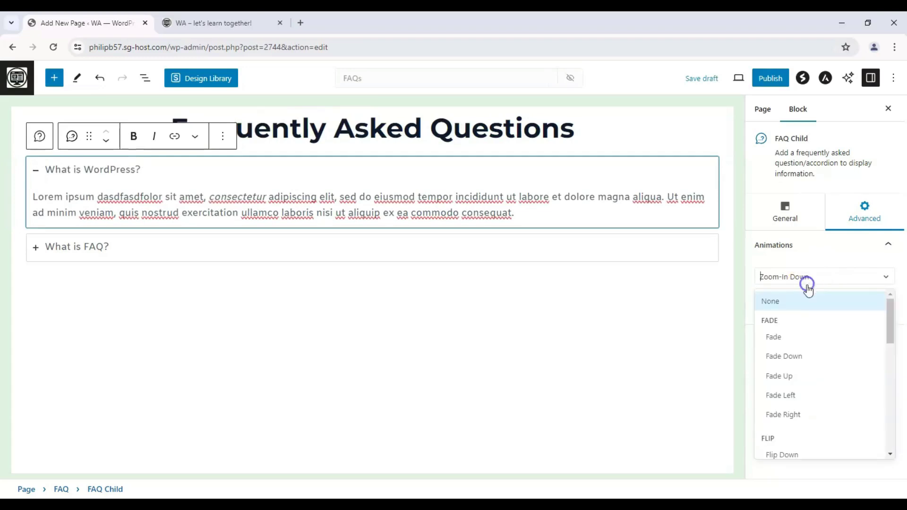
scroll(799, 359, "down", 5)
left_click(807, 366)
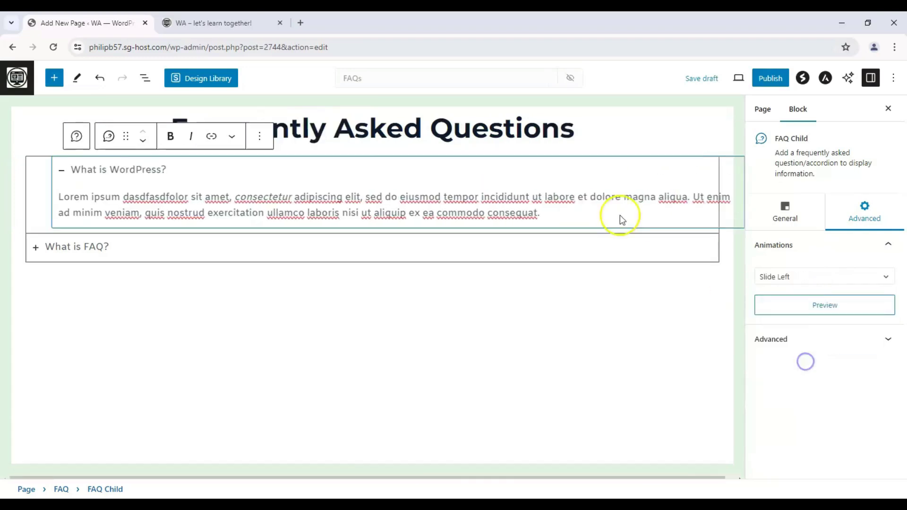
left_click(490, 324)
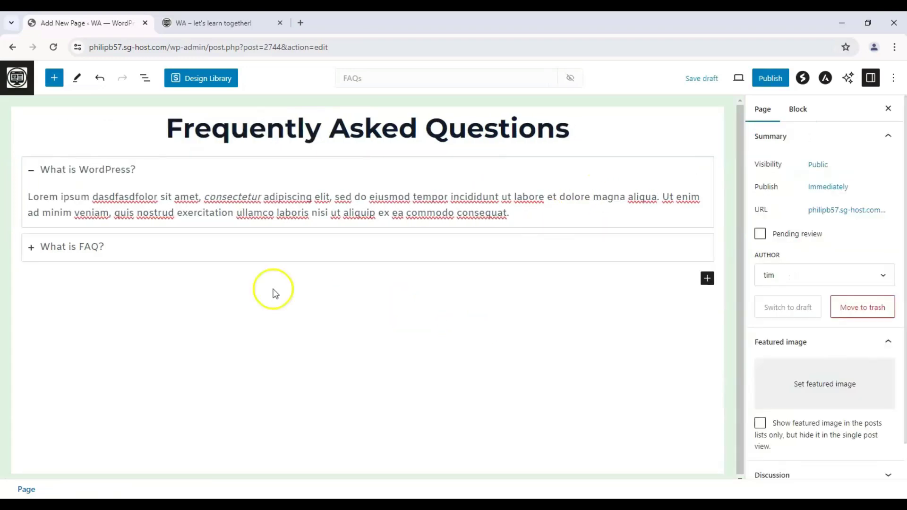
- Add another Spectra FAQ block below the first accordion
left_click(707, 278)
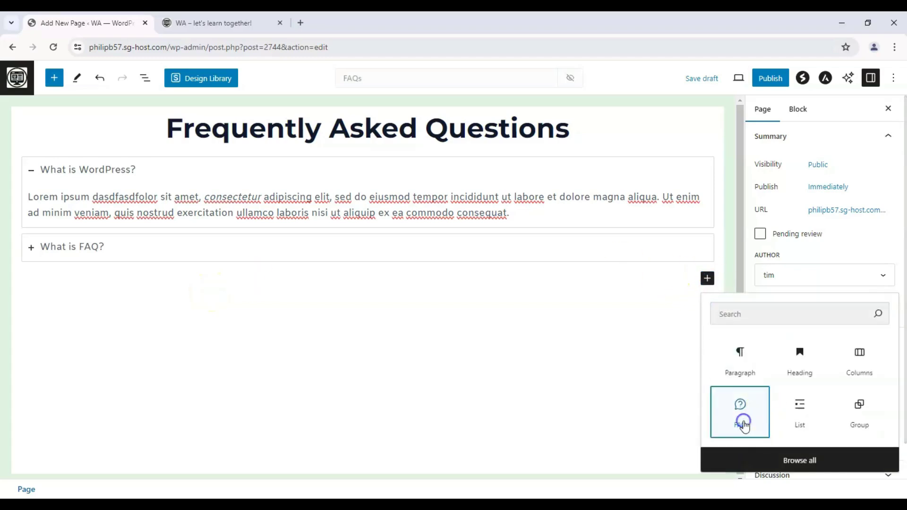
left_click(758, 433)
left_click(48, 80)
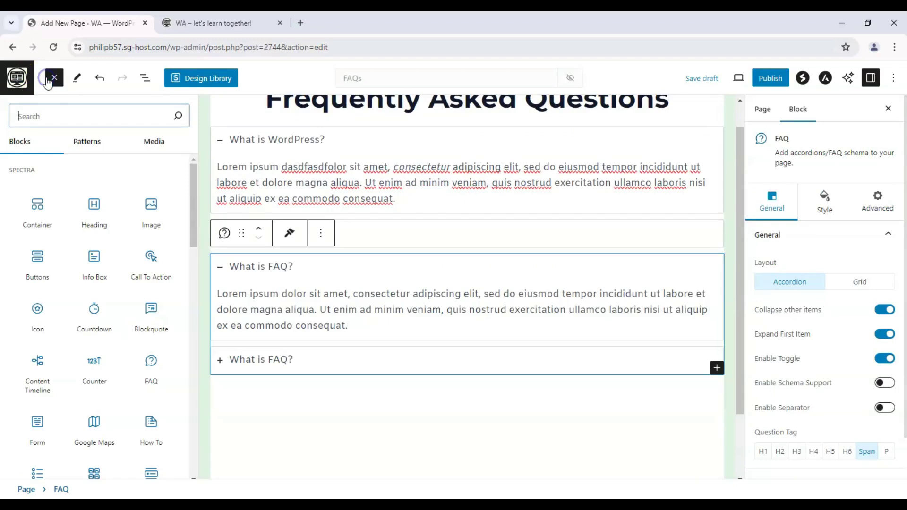
left_click_drag(155, 386, 290, 404)
- Retype the new block's questions as 'sdfgsdfgsdfg' and 'What sdfgsdfgFAQ?'
left_click(142, 269)
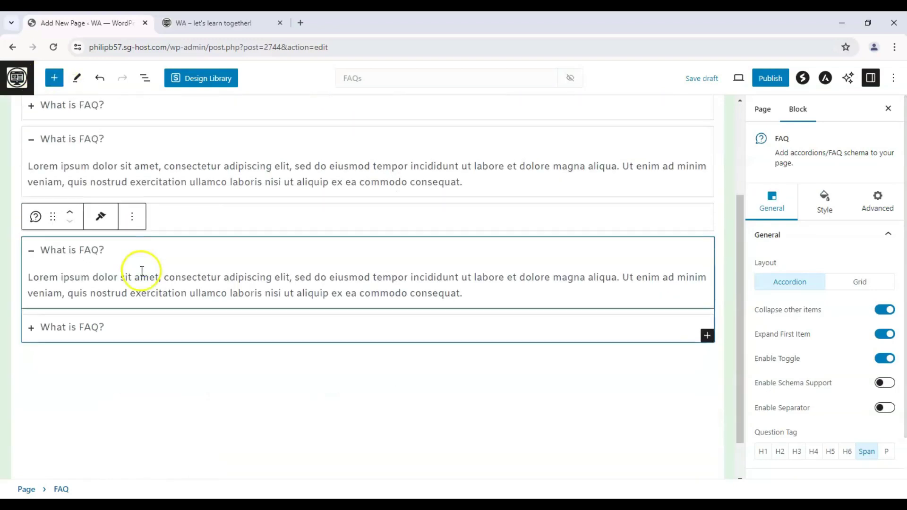
left_click(80, 285)
triple_click(81, 282)
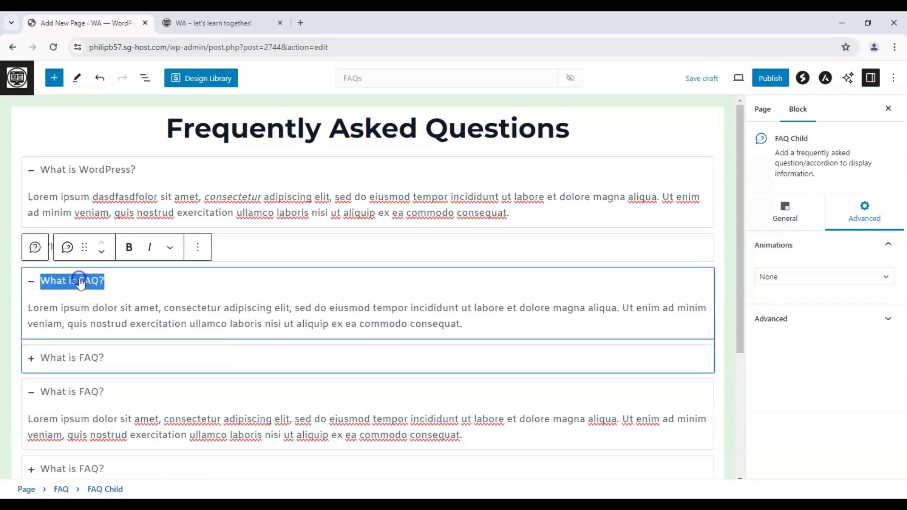
type("sdfgsdfgsdfg")
double_click(73, 392)
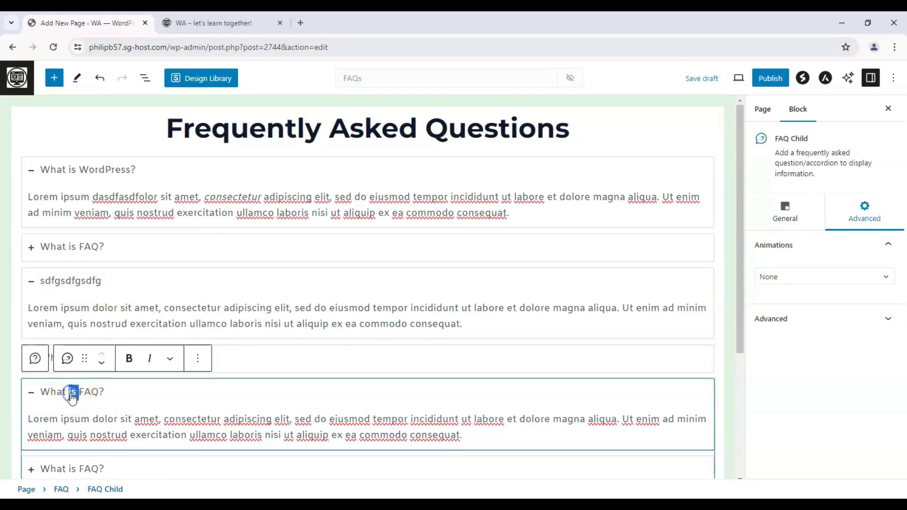
type("sdfgsdfg")
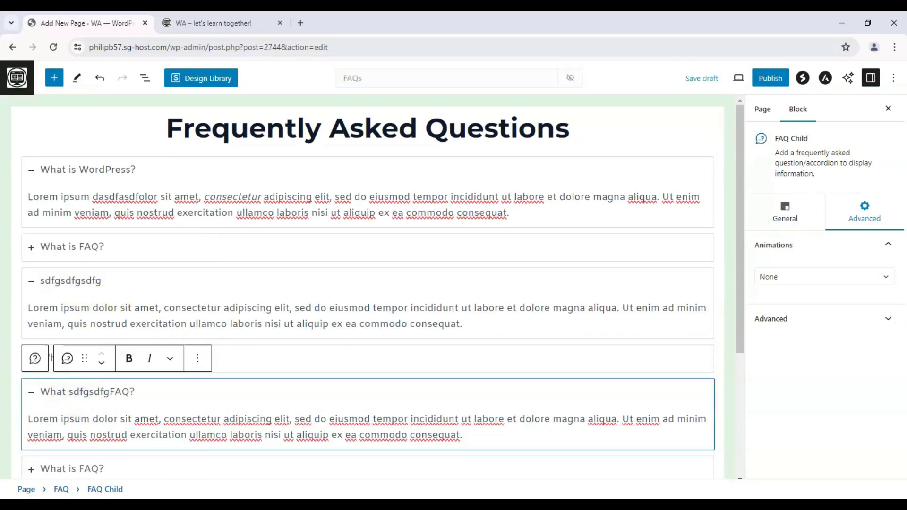
left_click(34, 156)
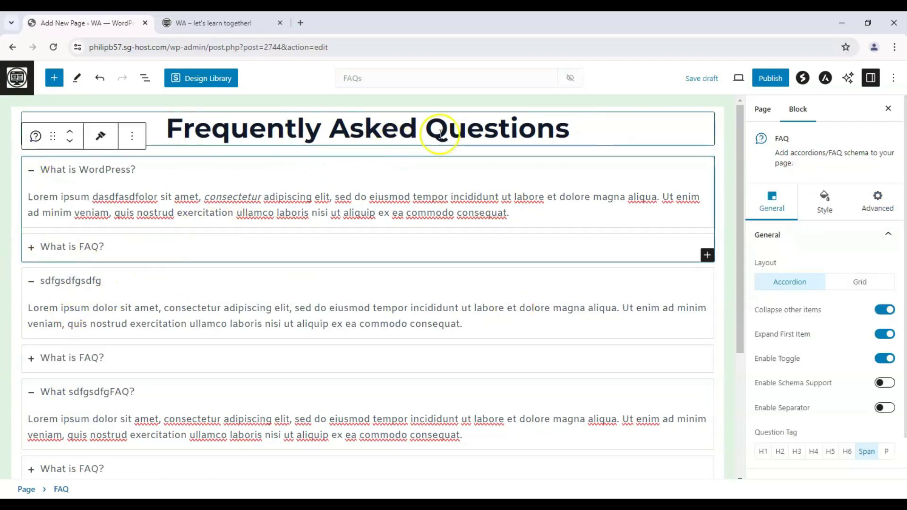
- Publish the FAQs page and return to the admin's All Pages list
left_click(727, 152)
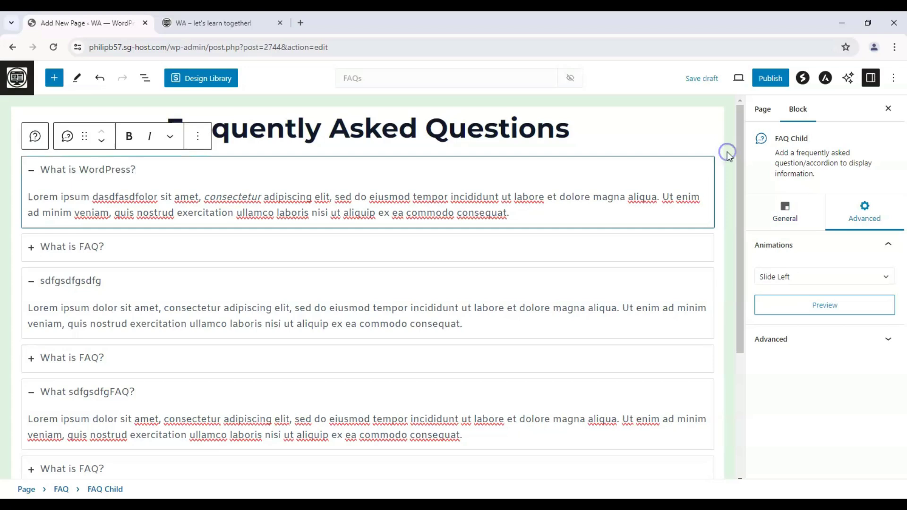
left_click(772, 80)
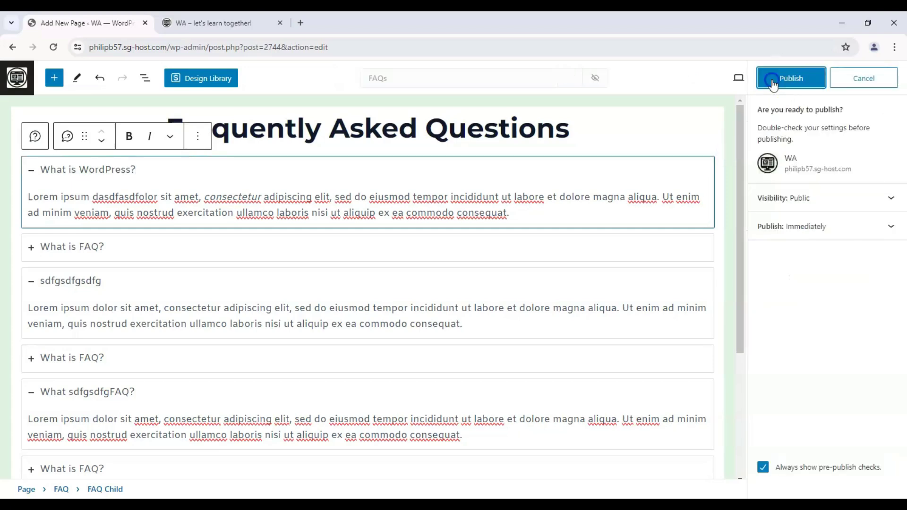
left_click(773, 84)
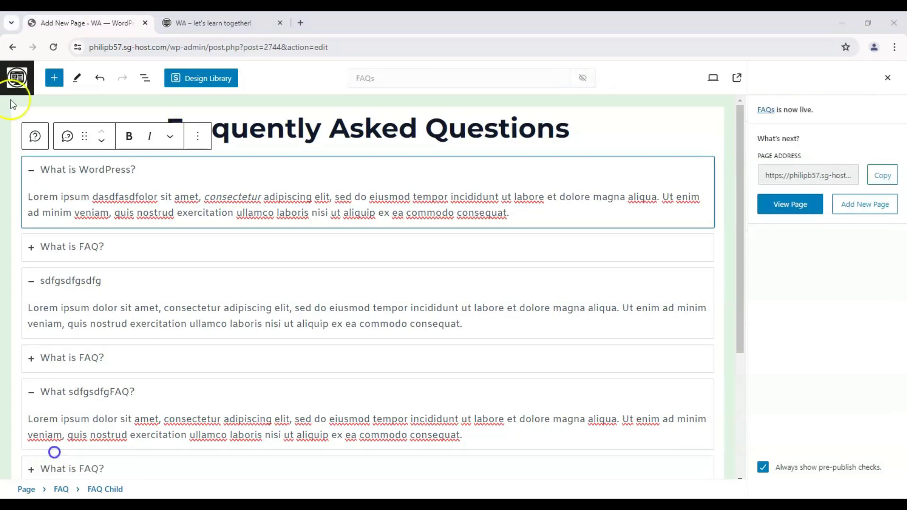
left_click(17, 86)
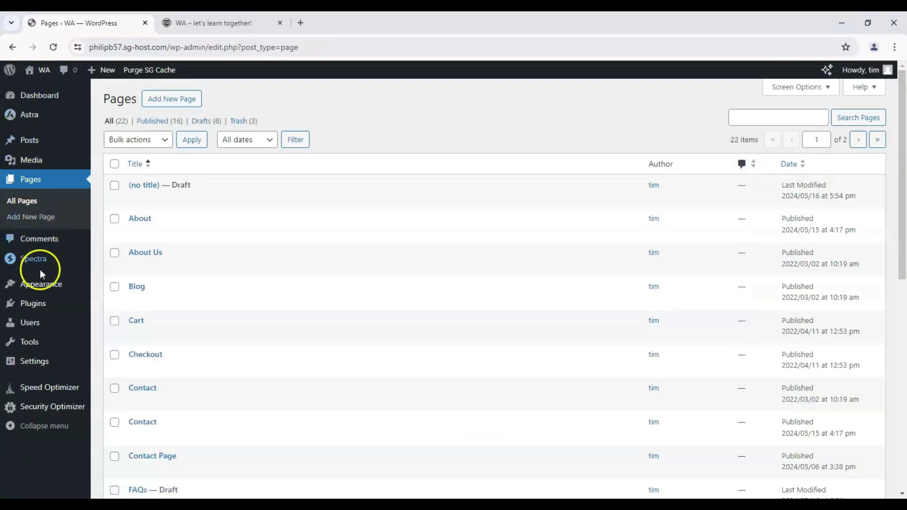
- Open Appearance > Menus and load the Primary menu (Home, Posts, About, Contact) for editing
left_click(57, 289)
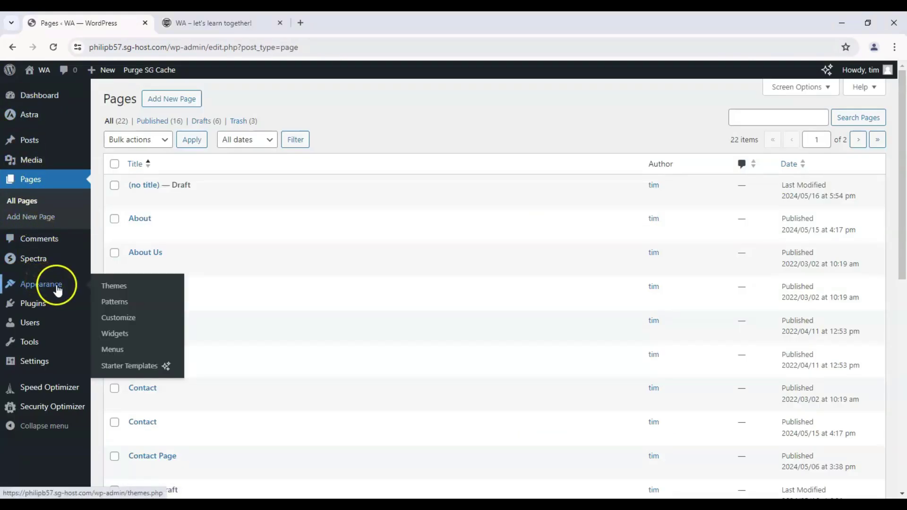
left_click(118, 350)
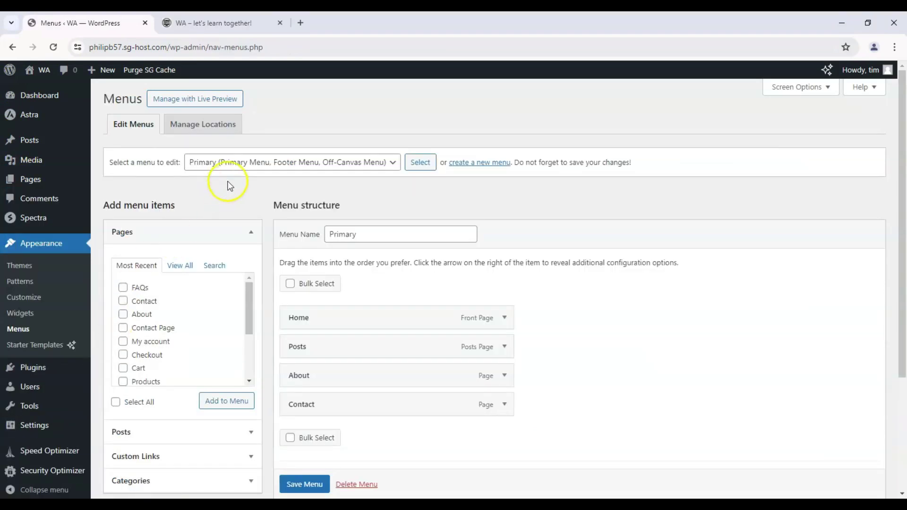
left_click(237, 170)
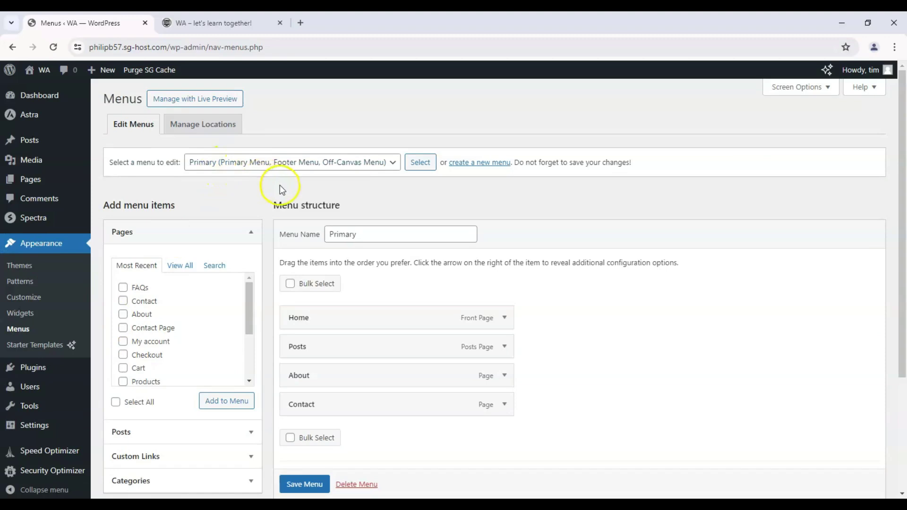
left_click(200, 162)
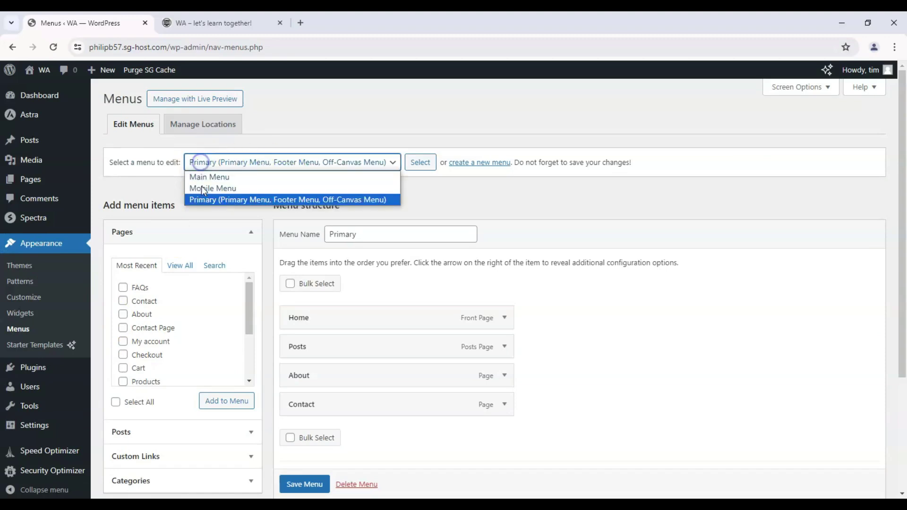
left_click(211, 200)
left_click(418, 164)
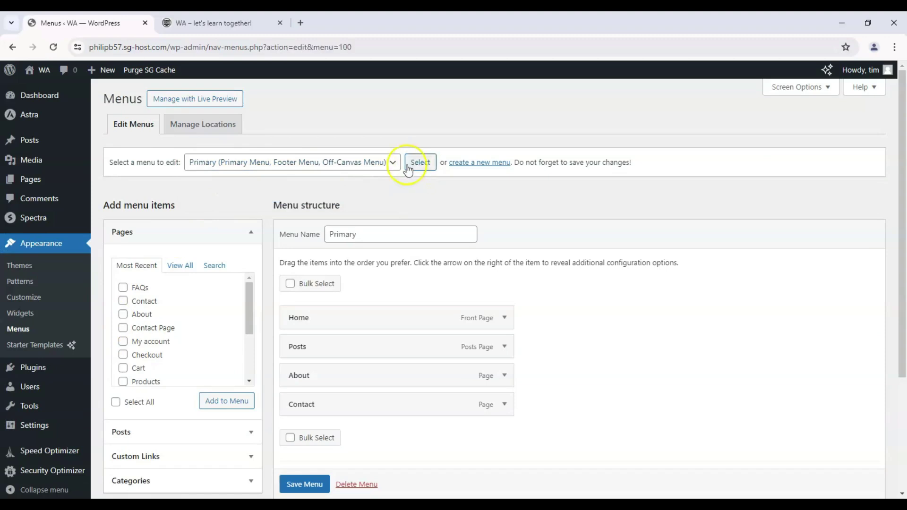
left_click(392, 163)
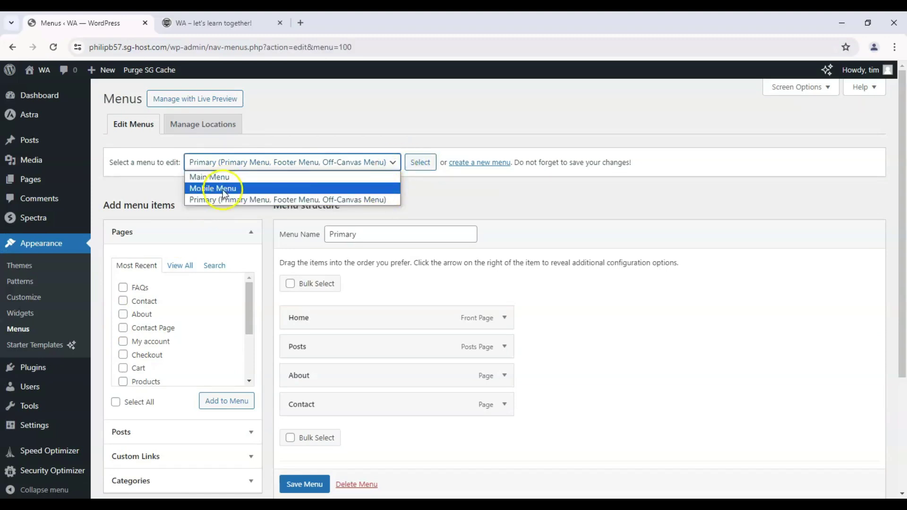
- Keep Primary selected and compare it with the live site's current header menu
left_click(248, 199)
scroll(378, 208, "down", 1)
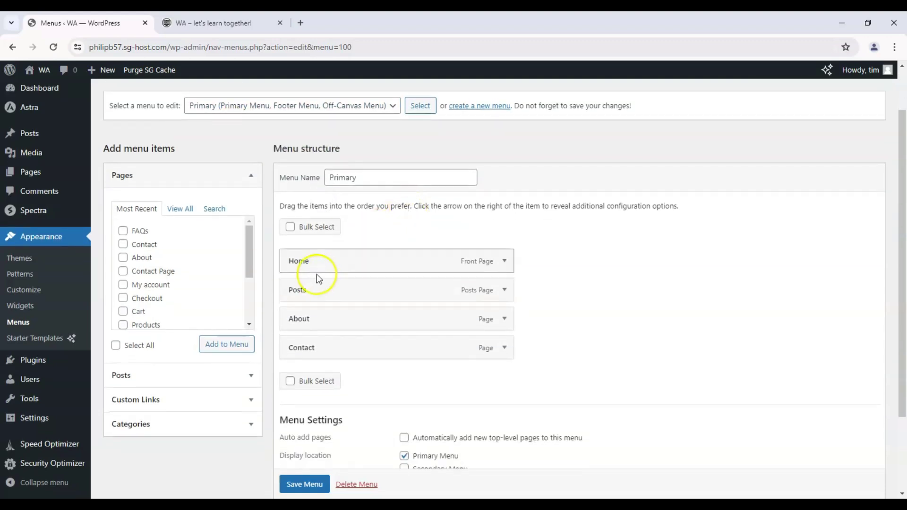
left_click(213, 22)
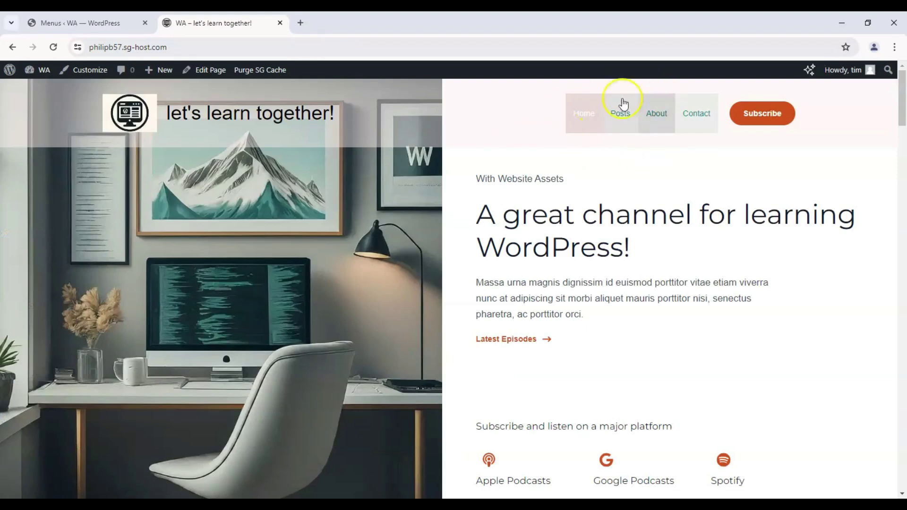
key("ctrl+shift+Tab")
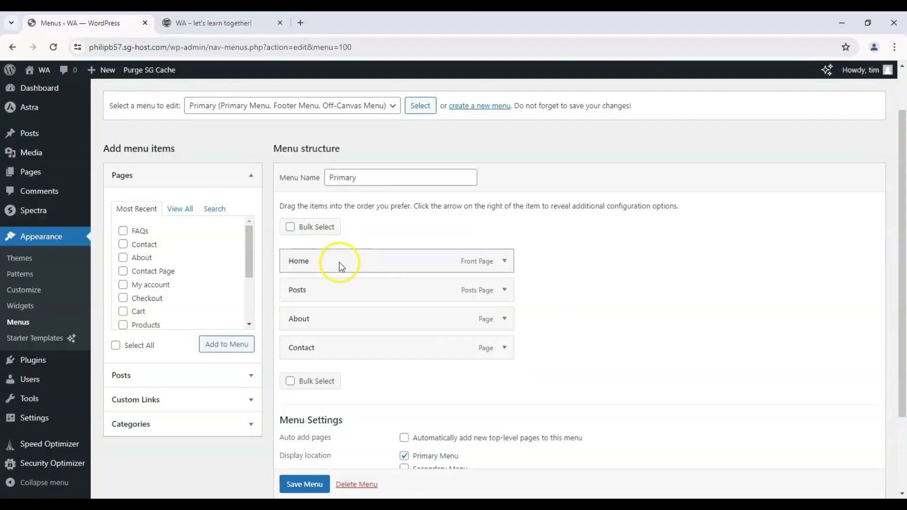
key("ctrl+Tab")
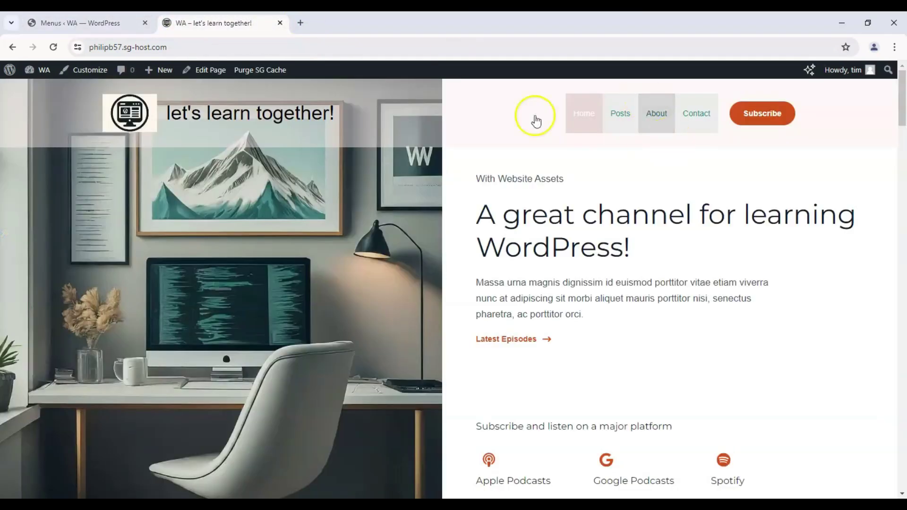
key("ctrl+shift+Tab")
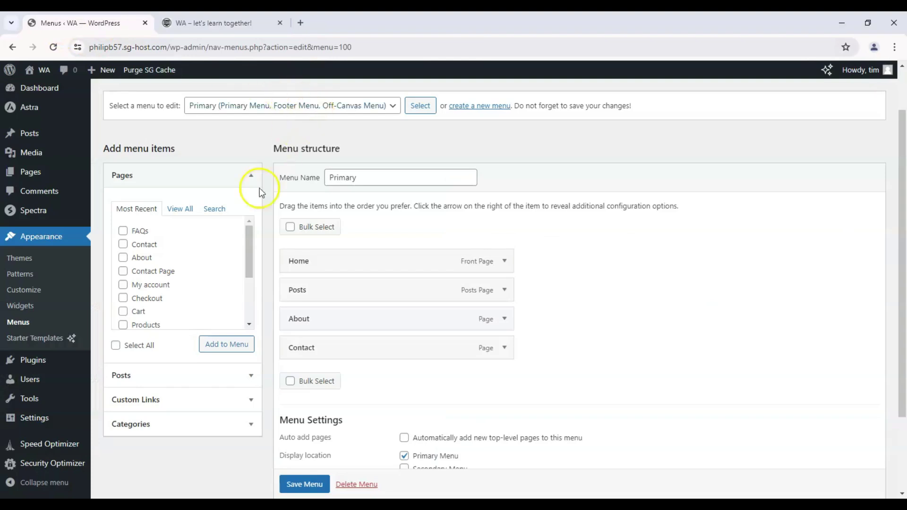
- Tick the FAQs page under Pages > Most Recent in the Add menu items panel
left_click(125, 232)
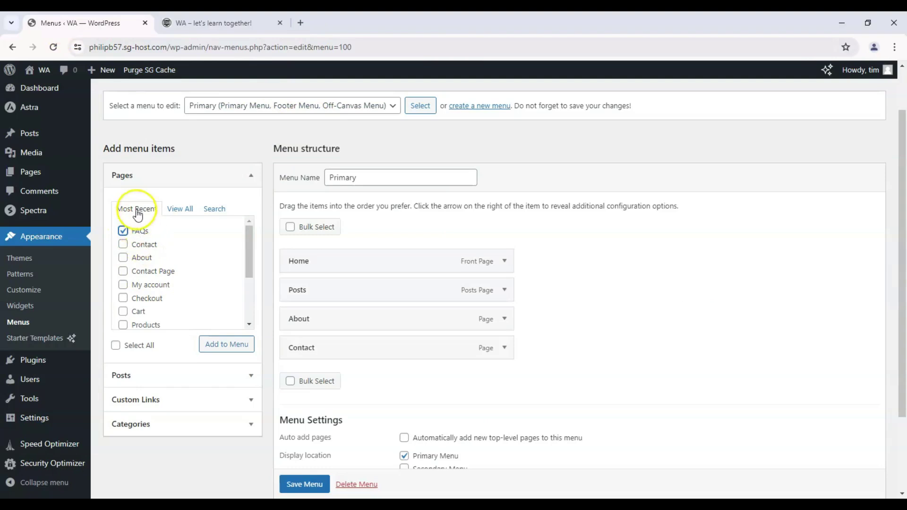
left_click(205, 210)
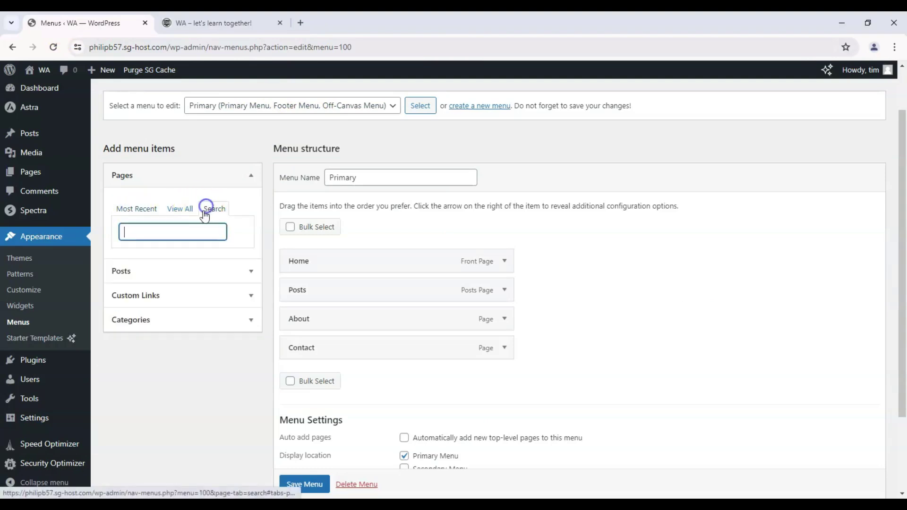
left_click(184, 210)
scroll(183, 265, "down", 3)
scroll(174, 269, "down", 2)
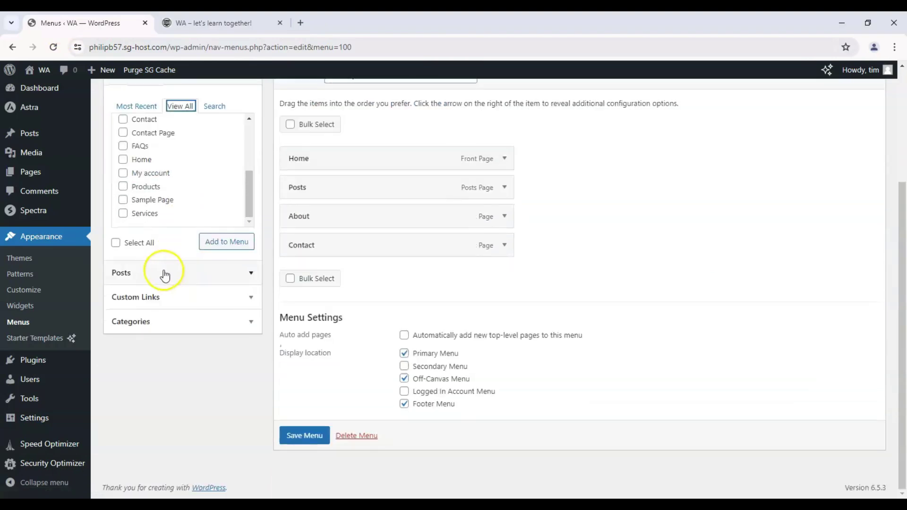
scroll(156, 307, "up", 6)
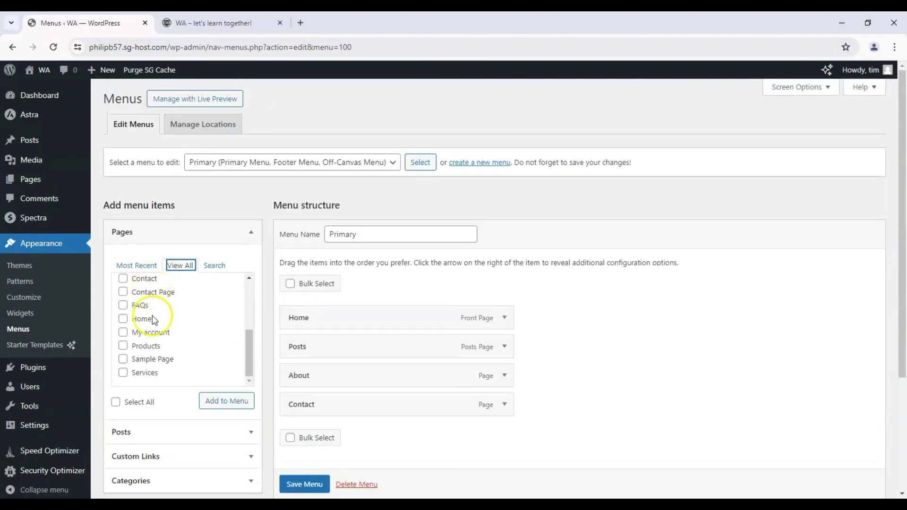
left_click(138, 265)
left_click(123, 289)
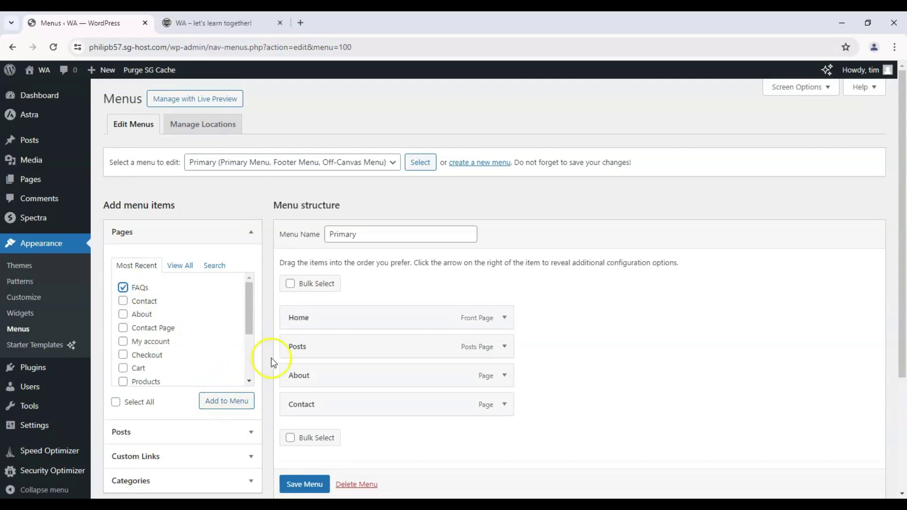
scroll(269, 359, "down", 1)
- Add FAQs to the Primary menu, drag it right below Home, and save the menu
left_click(239, 349)
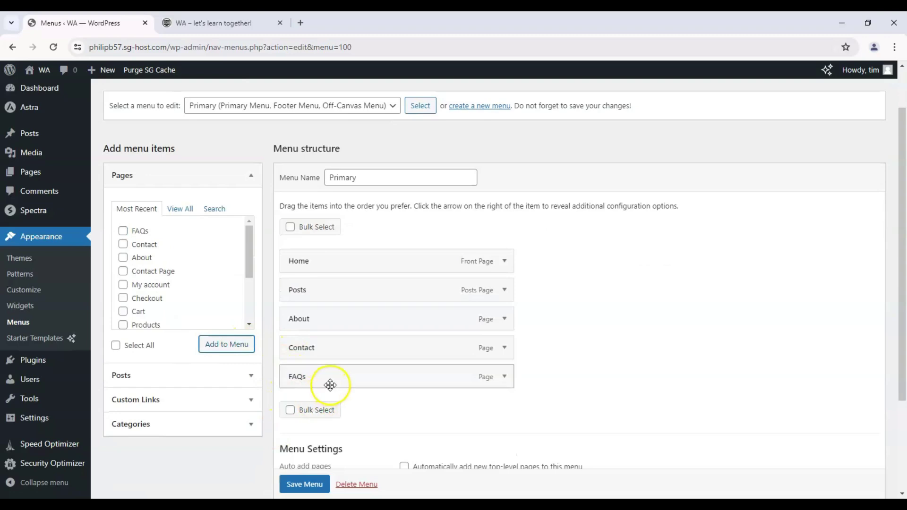
left_click_drag(331, 384, 342, 283)
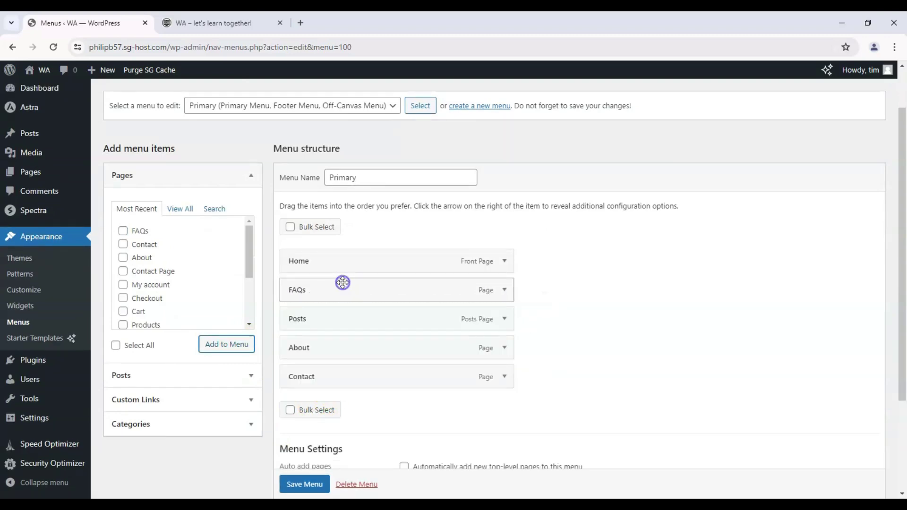
scroll(301, 489, "down", 1)
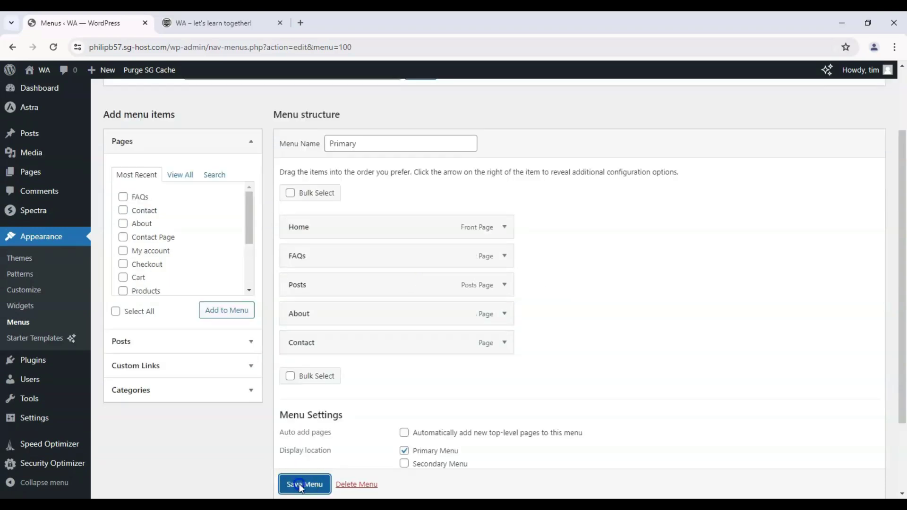
left_click(317, 477)
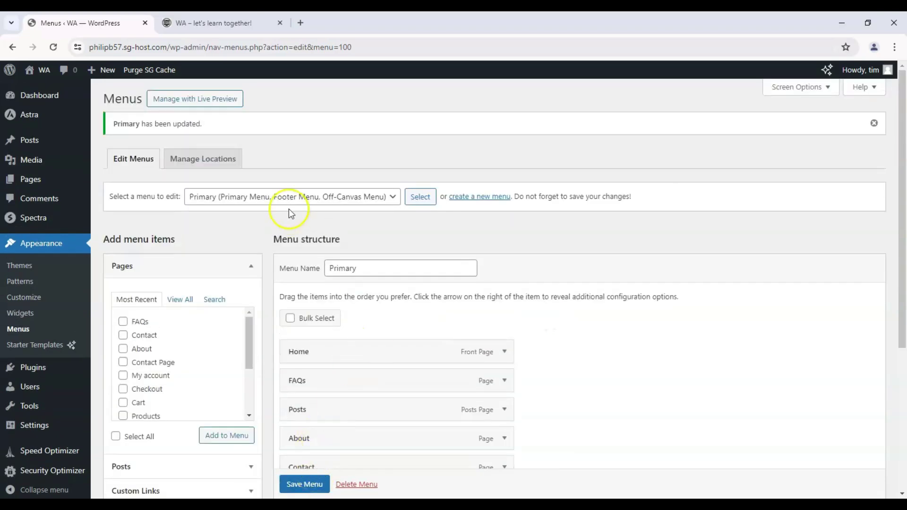
left_click(230, 18)
- Reload the live site and collapse the What is WordPress?, sdfgsdfgsdfg and What sdfgsdfgFAQ? answers
left_click(53, 46)
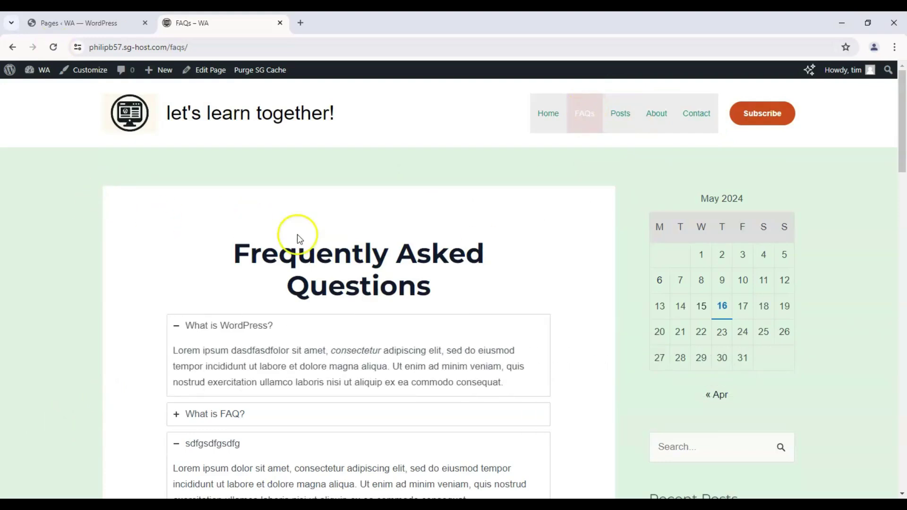
scroll(295, 236, "down", 1)
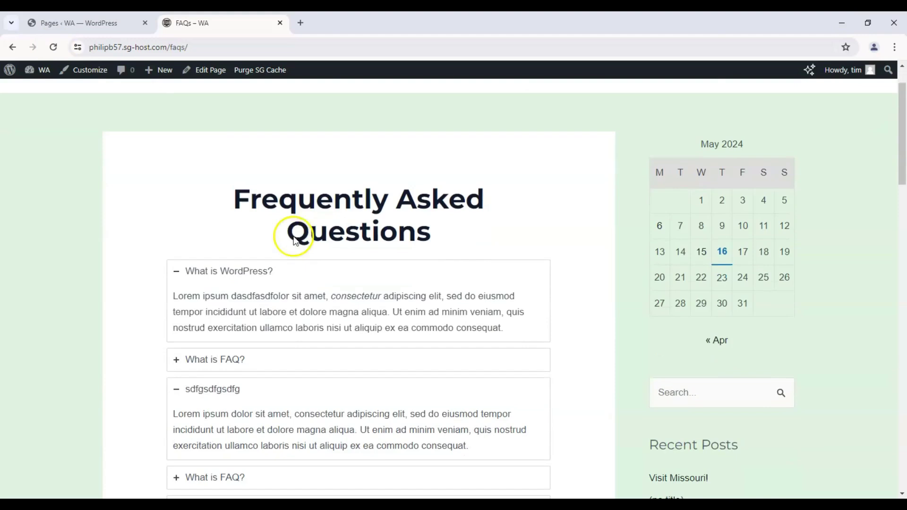
left_click(179, 271)
left_click(176, 324)
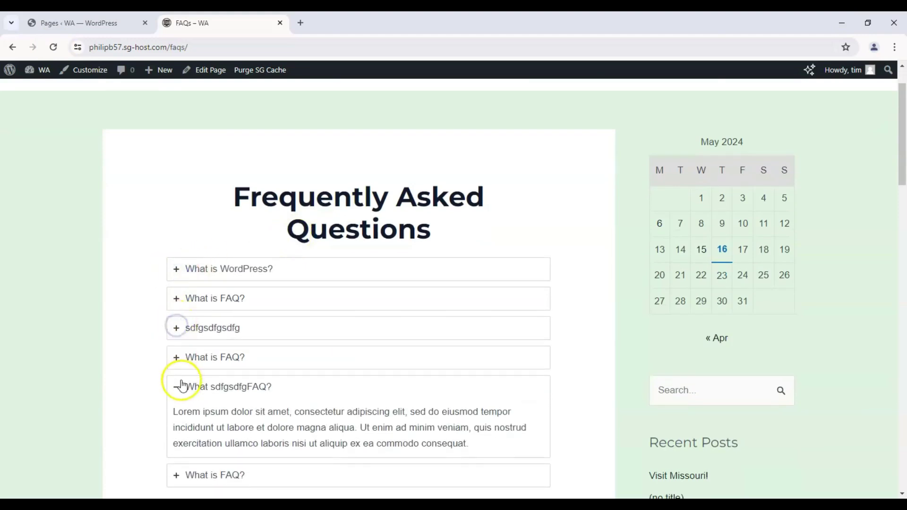
left_click(179, 382)
left_click(176, 247)
left_click(178, 214)
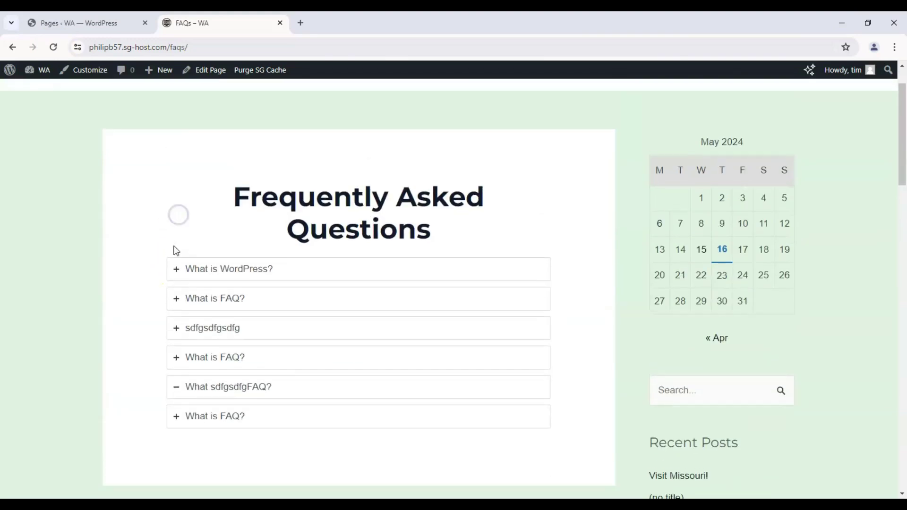
scroll(179, 372, "down", 2)
- Expand the What is FAQ?, sdfgsdfgsdfg and What is WordPress? questions to test the accordion
left_click(177, 245)
left_click(175, 212)
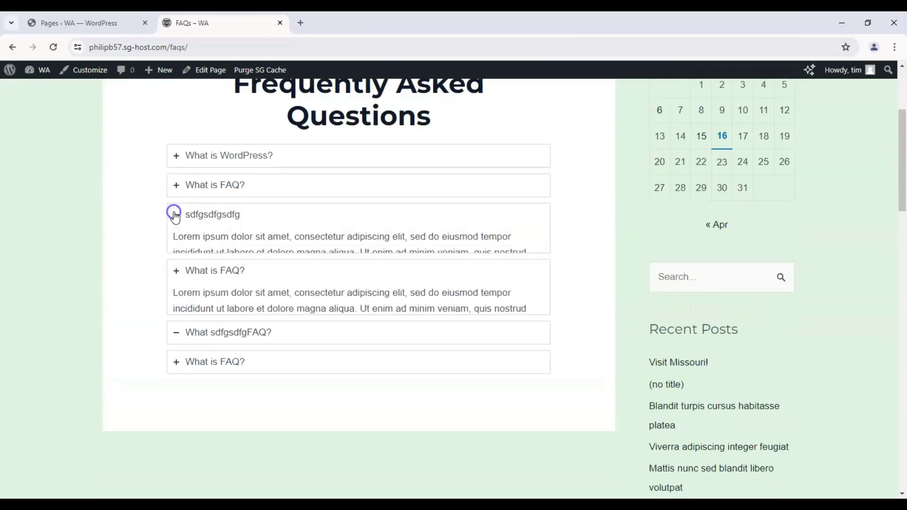
left_click(177, 268)
left_click(179, 184)
left_click(176, 156)
scroll(142, 203, "up", 4)
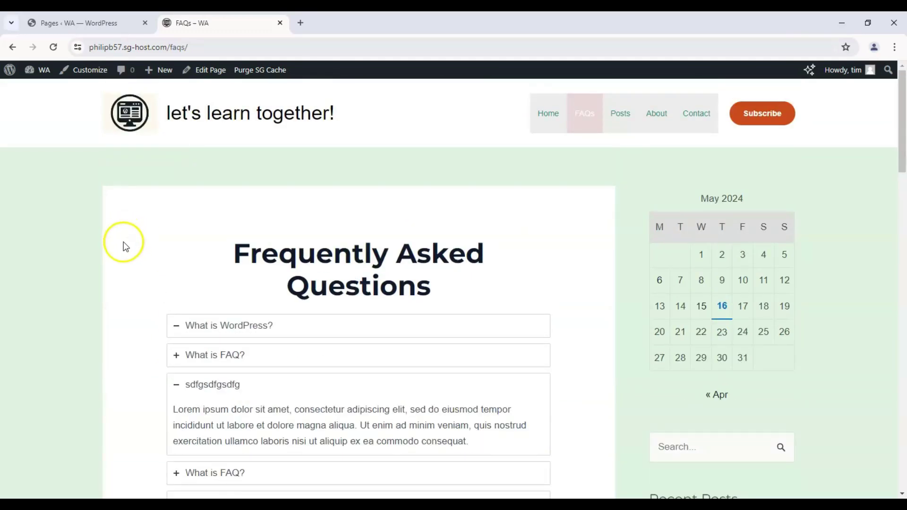